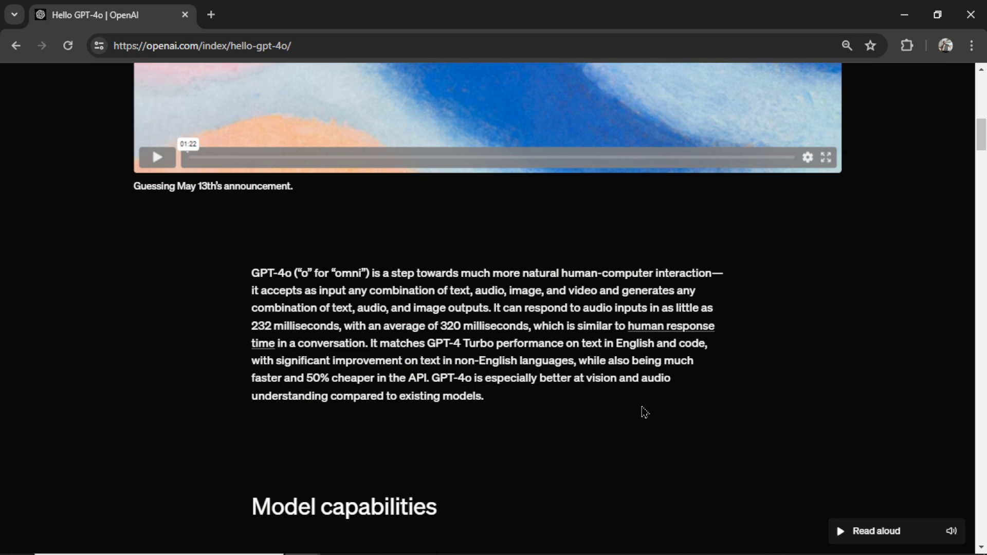
- Highlight the GPT-4 Turbo comparison sentence, then the phrase about text in non-English languages
left_click_drag(370, 343, 493, 347)
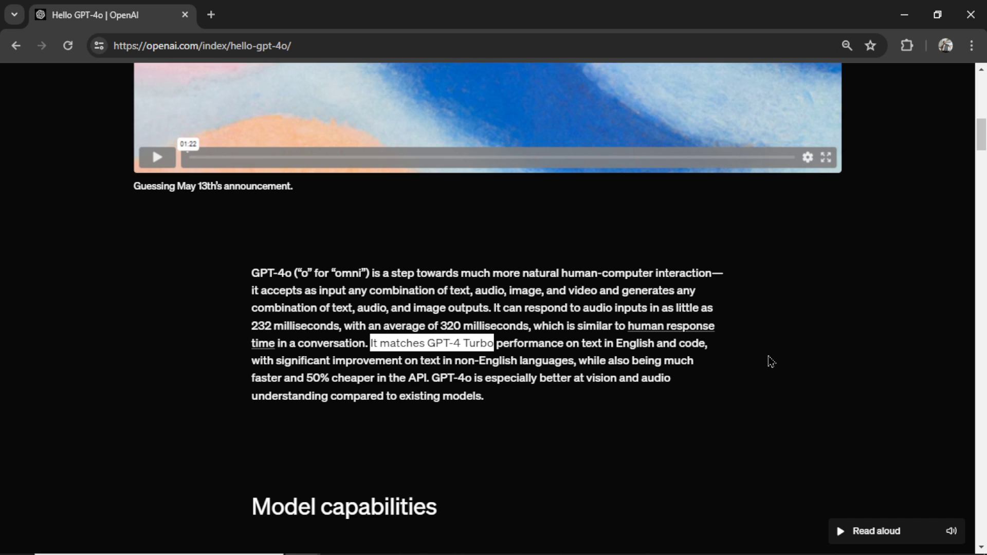
left_click(469, 363)
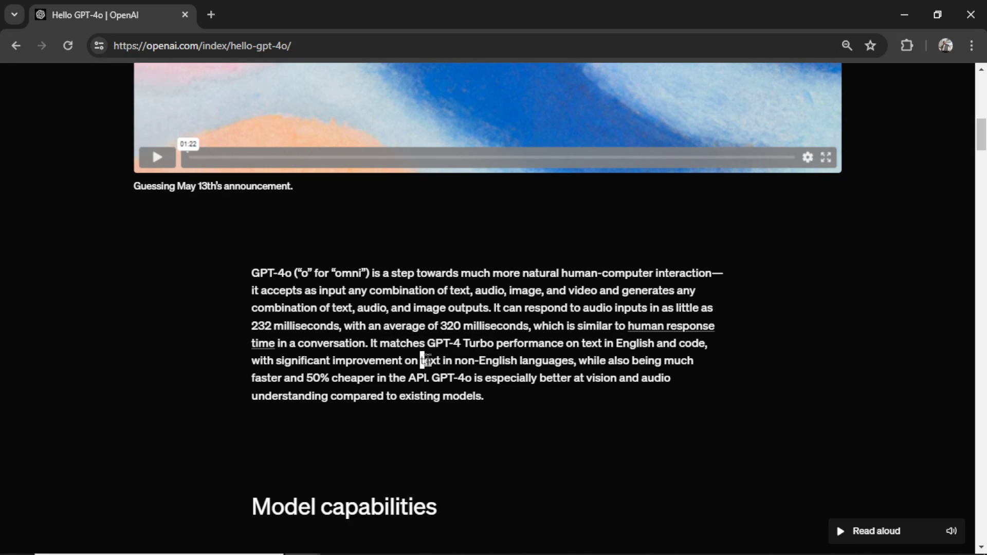
left_click_drag(427, 360, 574, 360)
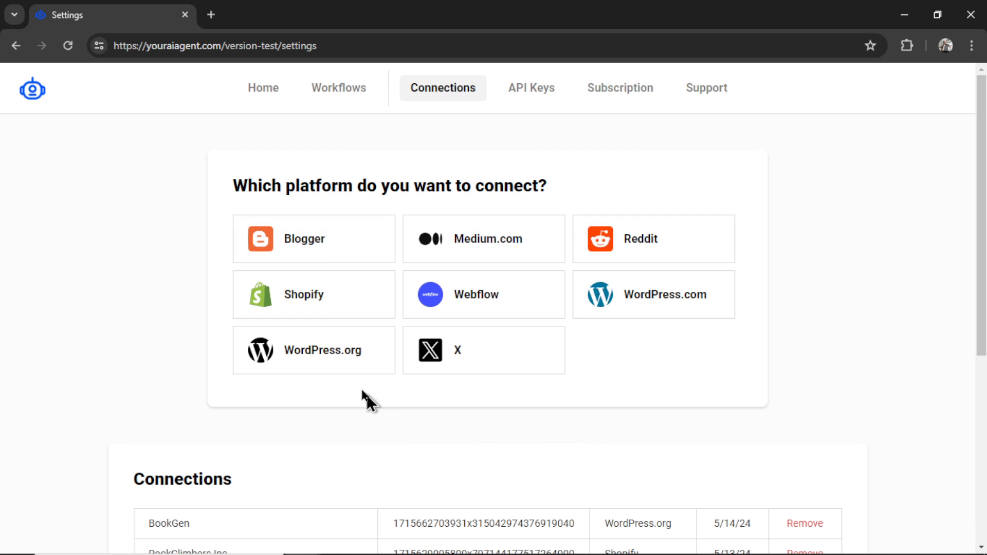
- Start a new Medium.com connection named WesGPT
left_click(523, 253)
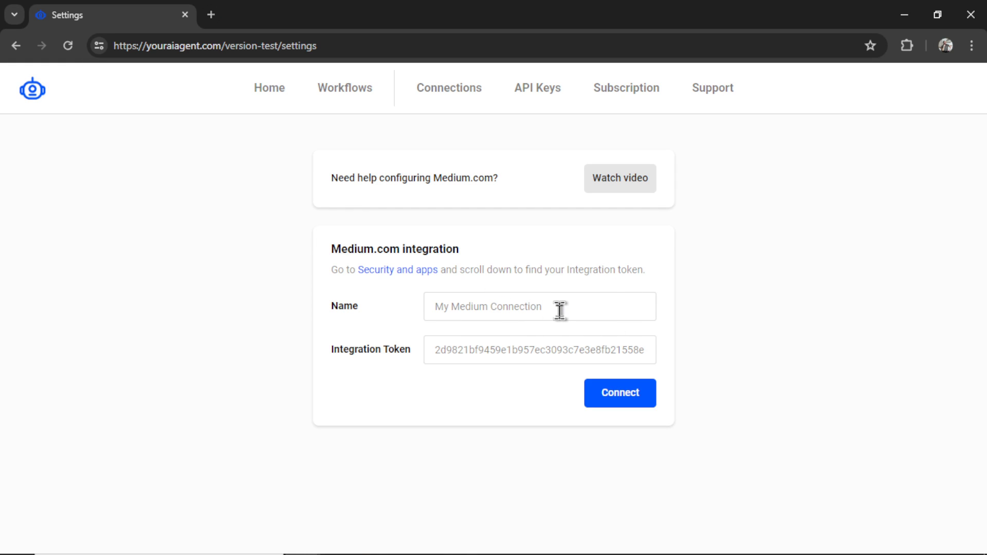
type("WesGPT")
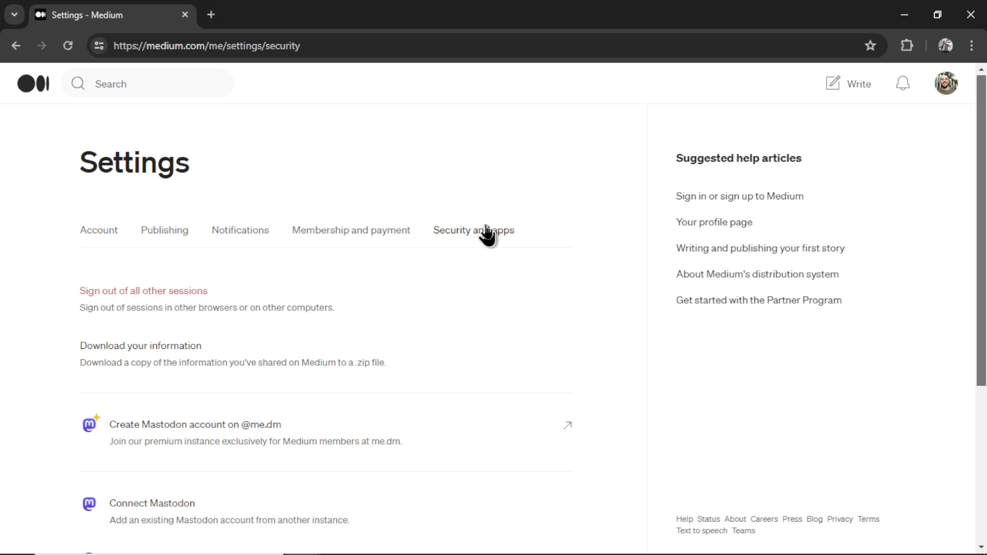
- Generate a Medium integration token described as YourAIAgent and select its value
scroll(200, 526, "down", 5)
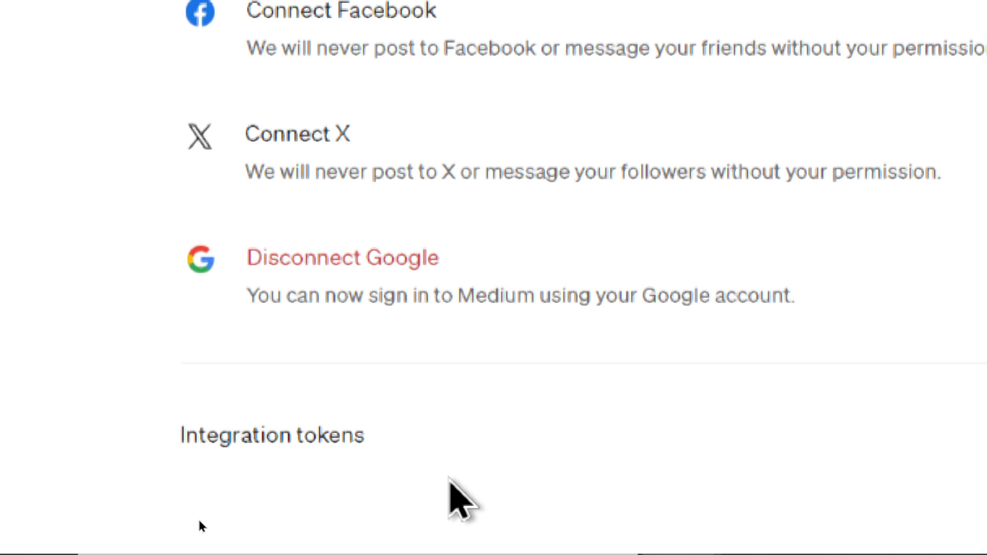
left_click(273, 436)
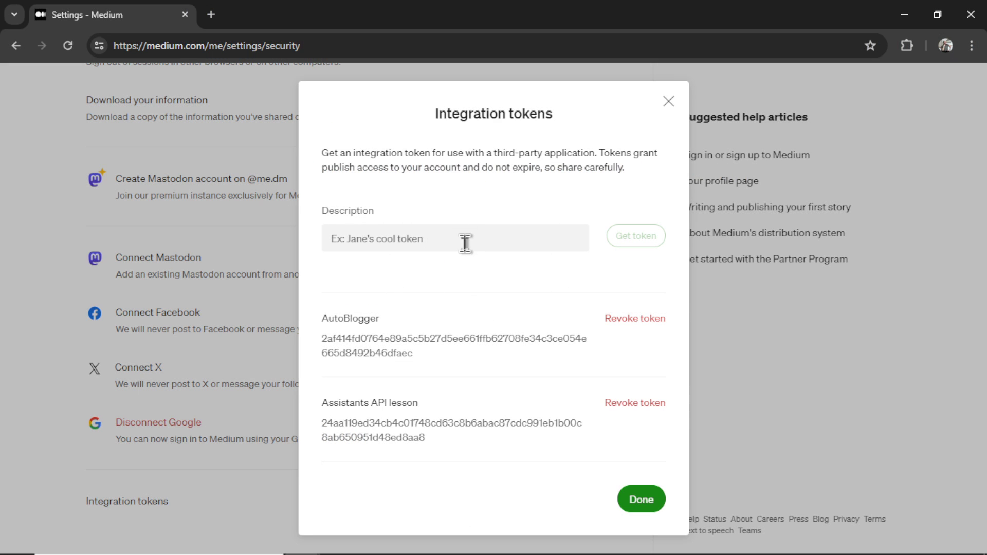
left_click(466, 243)
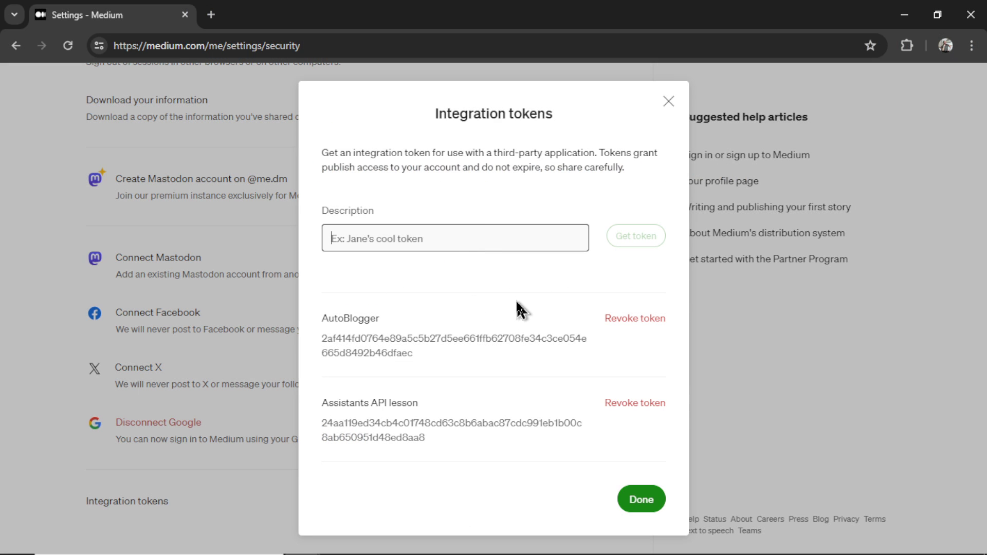
key("ctrl+v")
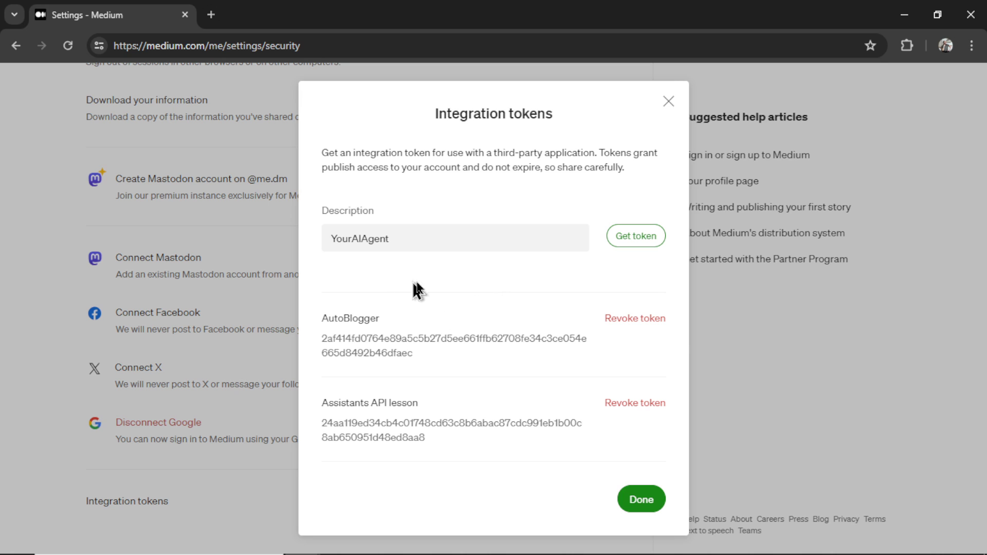
left_click(636, 237)
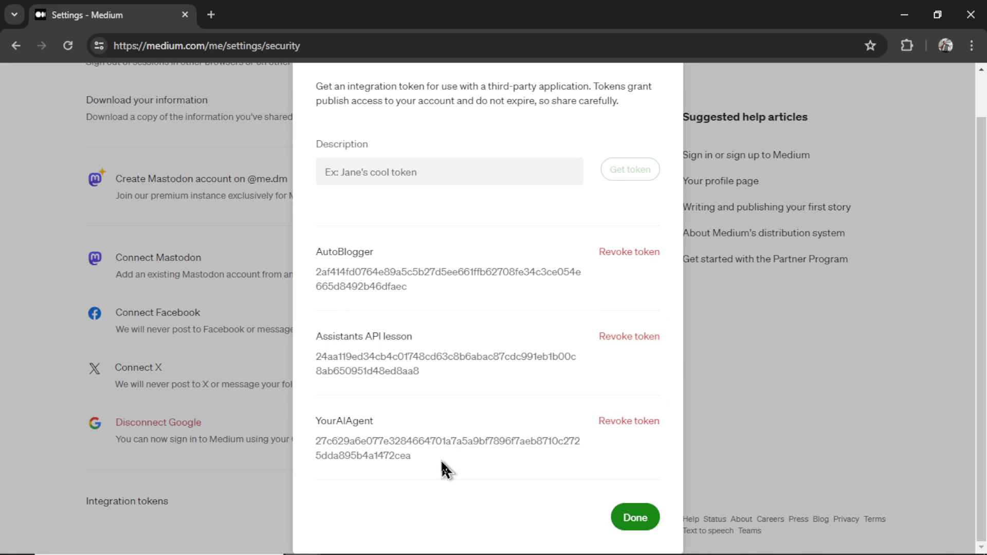
left_click_drag(412, 456, 315, 446)
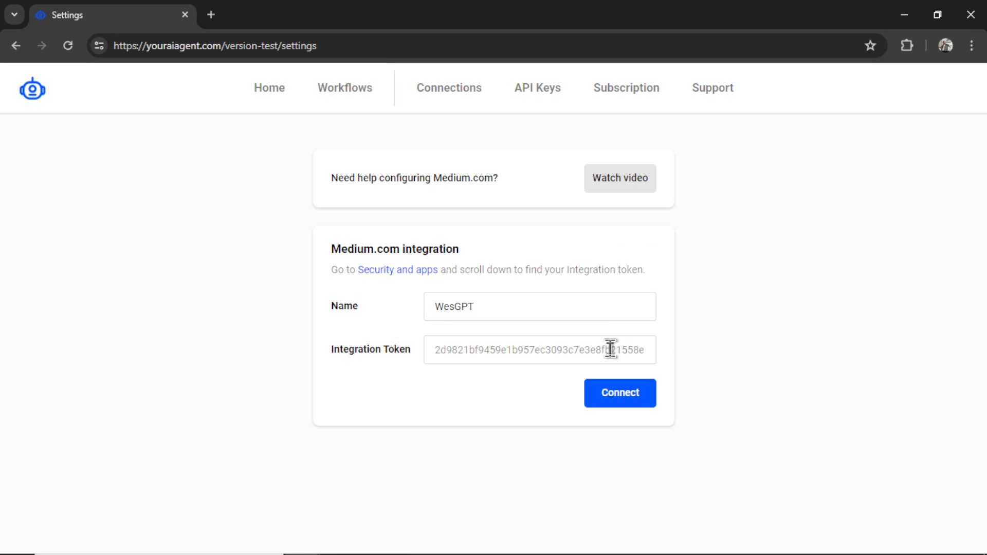
- Paste the Medium token into the WesGPT connection, connect it, and dismiss the confirmation
left_click(610, 349)
key("ctrl+v")
left_click(621, 398)
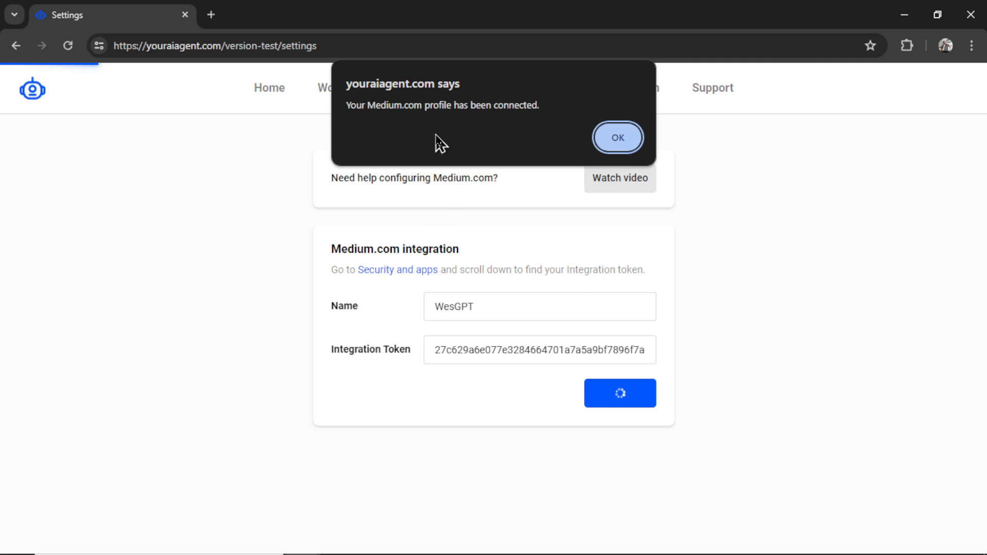
left_click(618, 138)
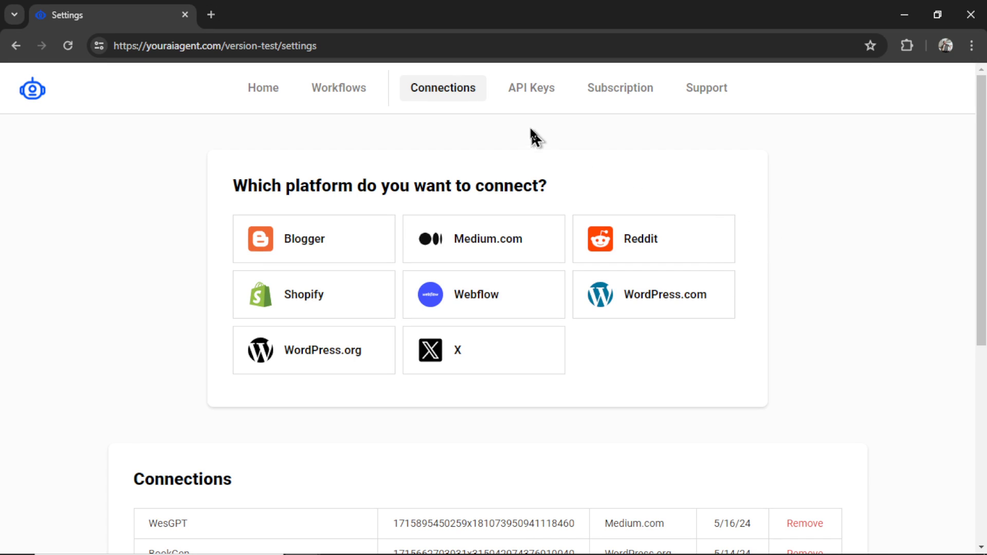
- From the API Keys settings, open platform.openai.com/api-keys in a new tab
left_click(538, 96)
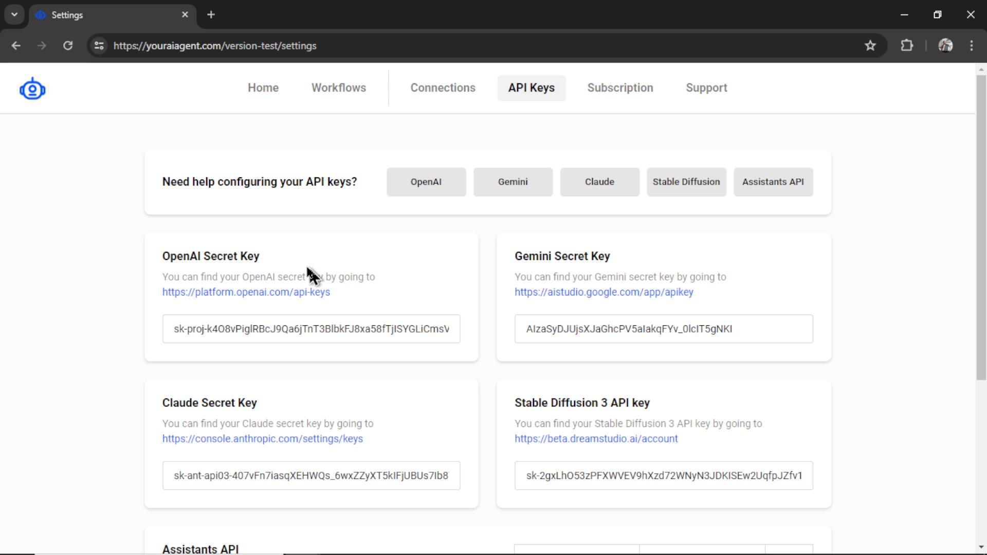
left_click(283, 296)
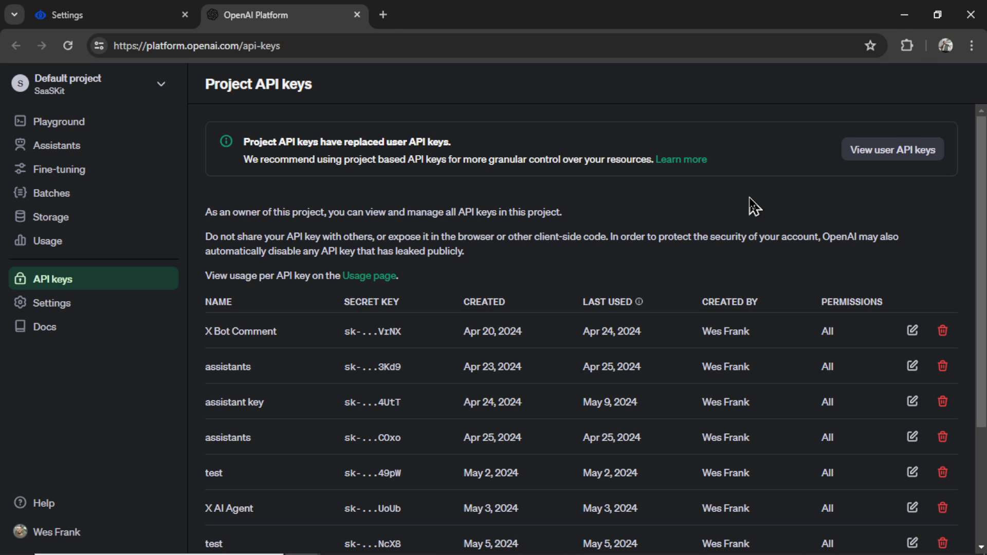
- Create an OpenAI secret key named GPT-4 Test and copy it
scroll(514, 359, "down", 3)
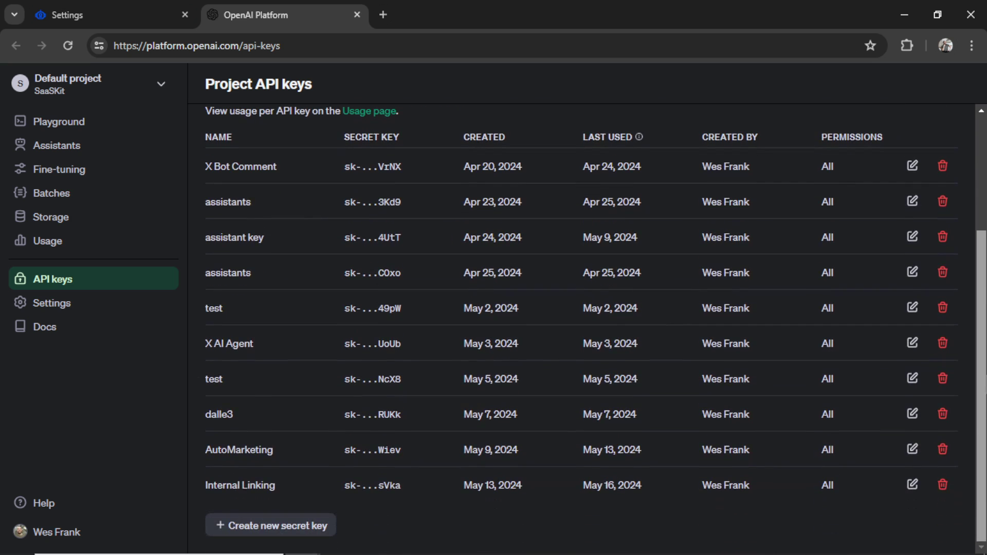
left_click(263, 525)
left_click(439, 295)
type("GPT-4 Test")
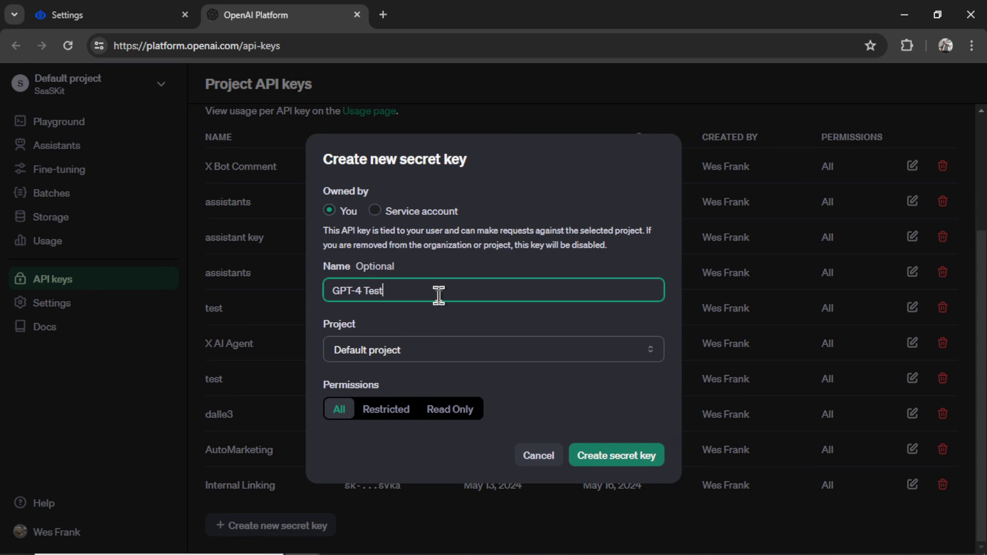
left_click(620, 454)
left_click(634, 308)
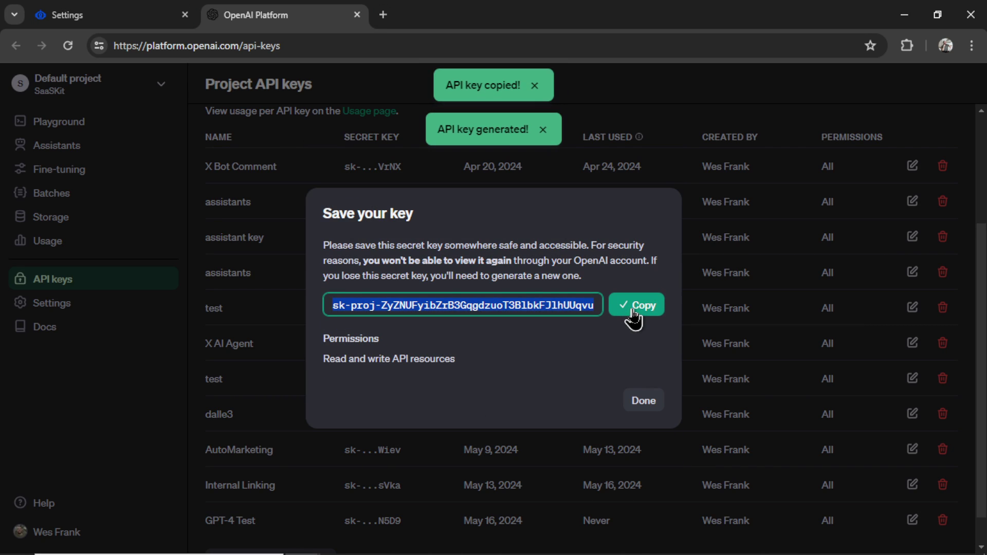
- Select the existing OpenAI key in YourAIAgent, then check the $9.46 billing credit balance
key("ctrl+shift+Tab")
triple_click(366, 335)
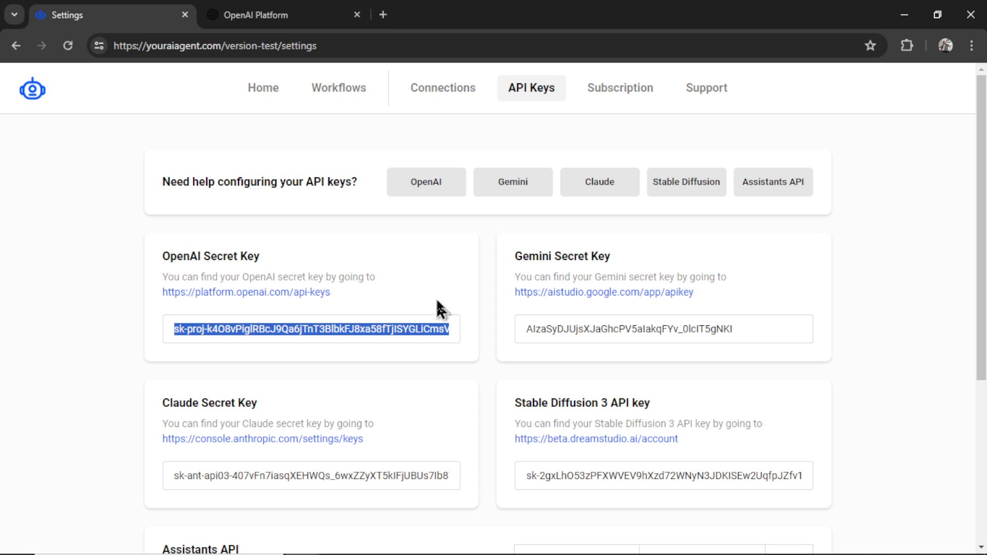
key("ctrl+Tab")
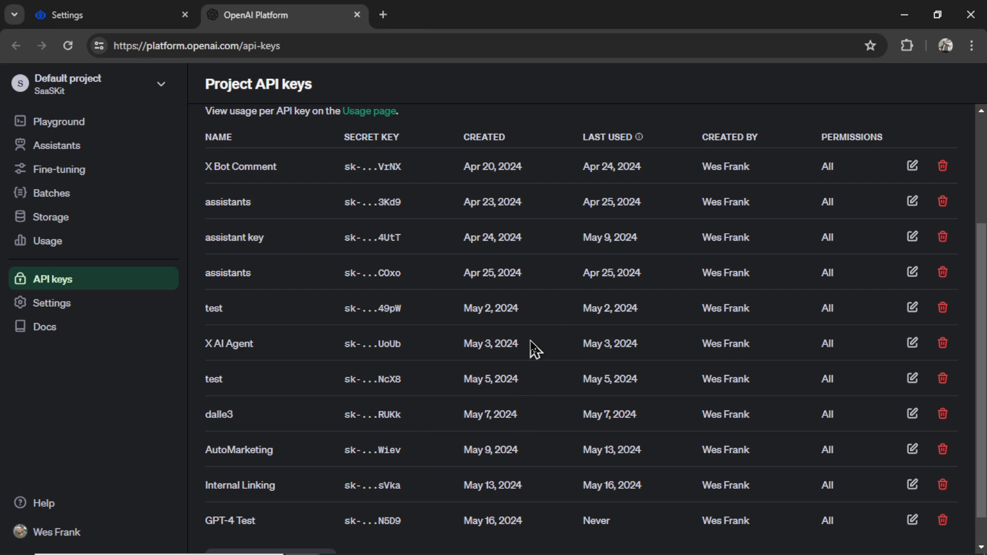
left_click(88, 307)
left_click(99, 216)
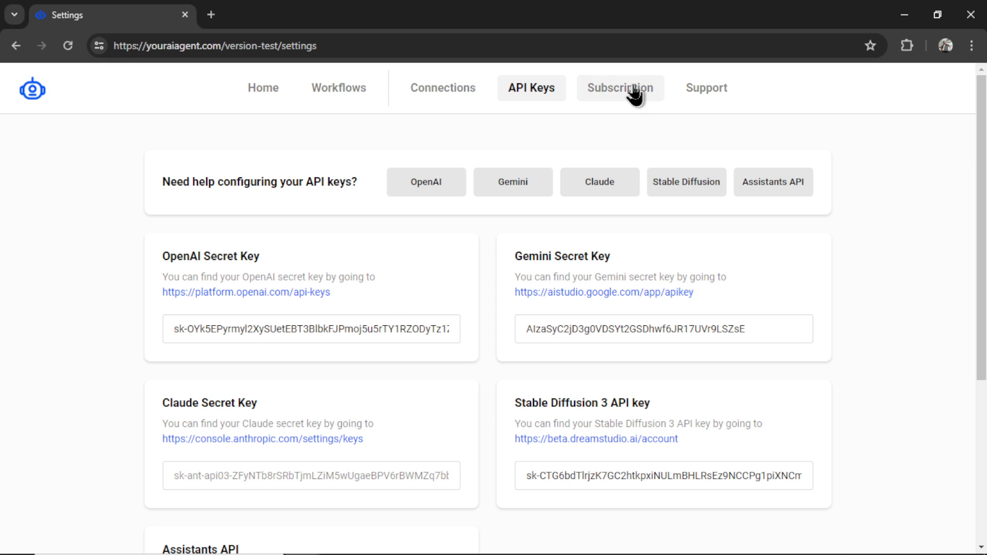
- Start the Your AI Agent subscription checkout from the Subscription settings
left_click(635, 91)
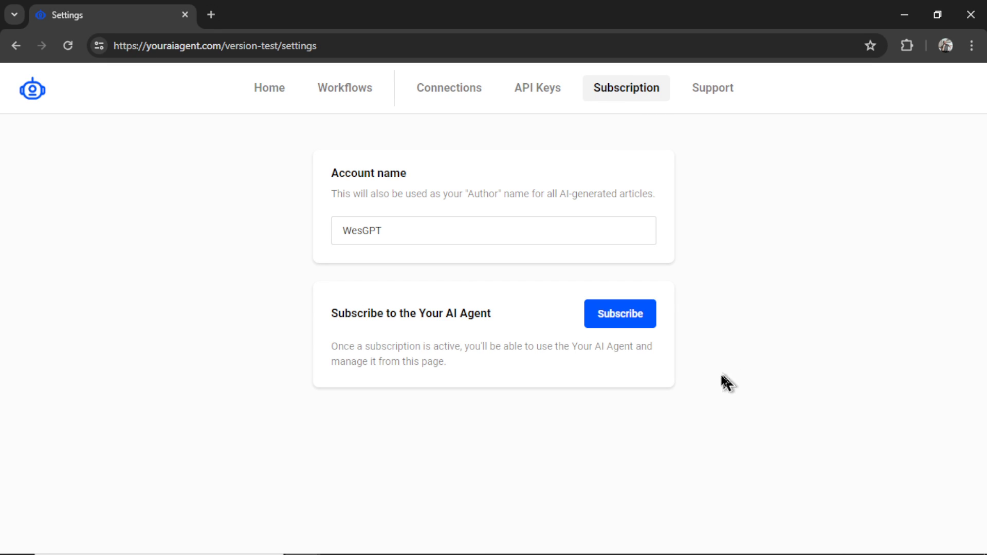
left_click(618, 321)
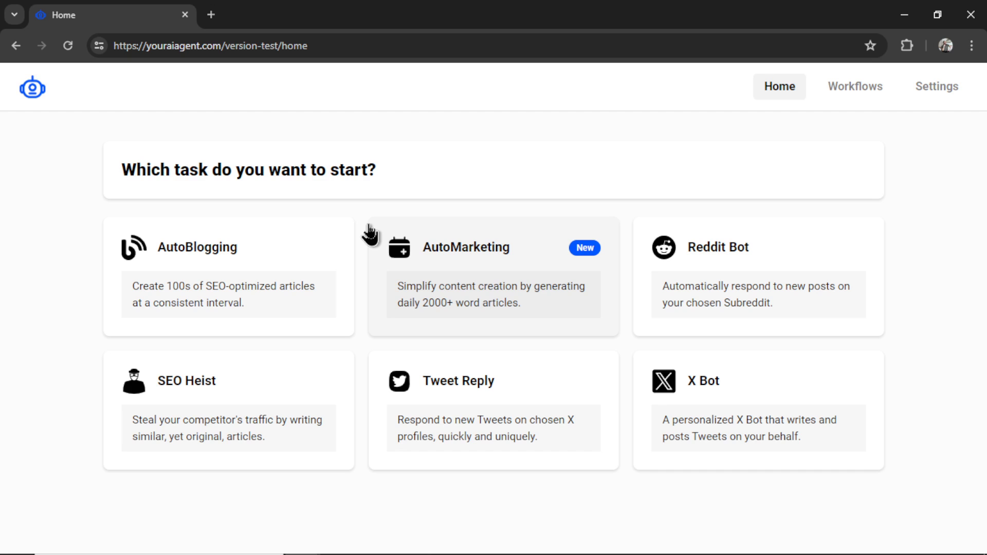
left_click(293, 281)
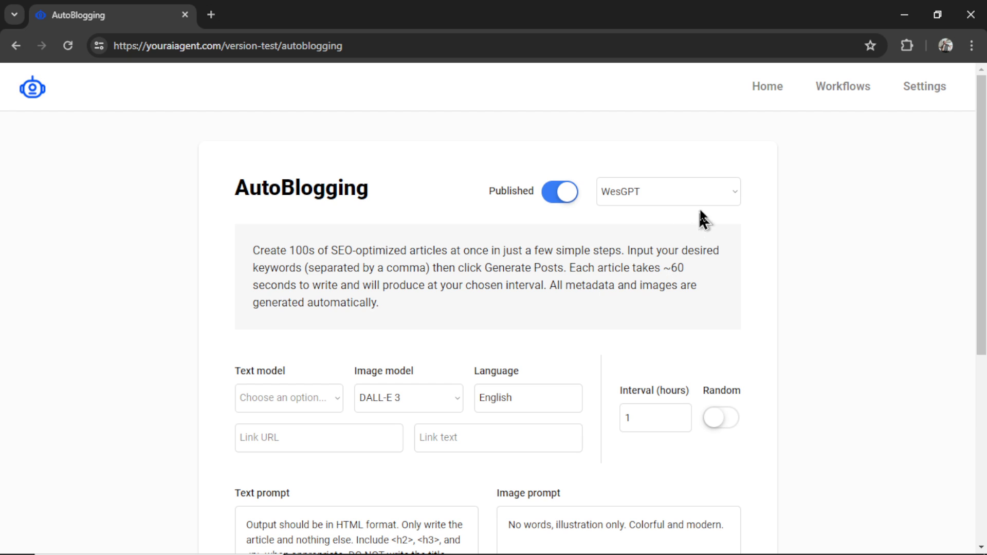
left_click(717, 197)
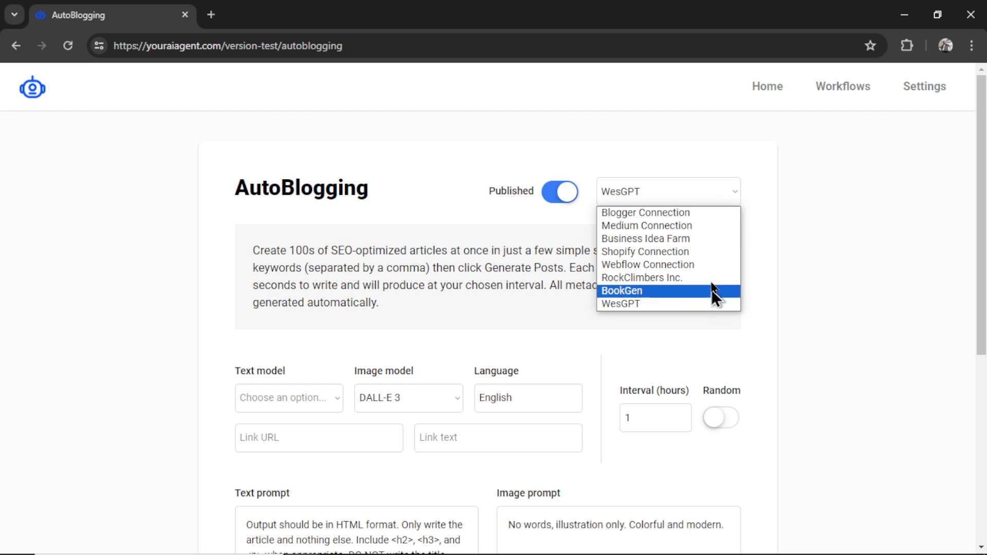
left_click(695, 304)
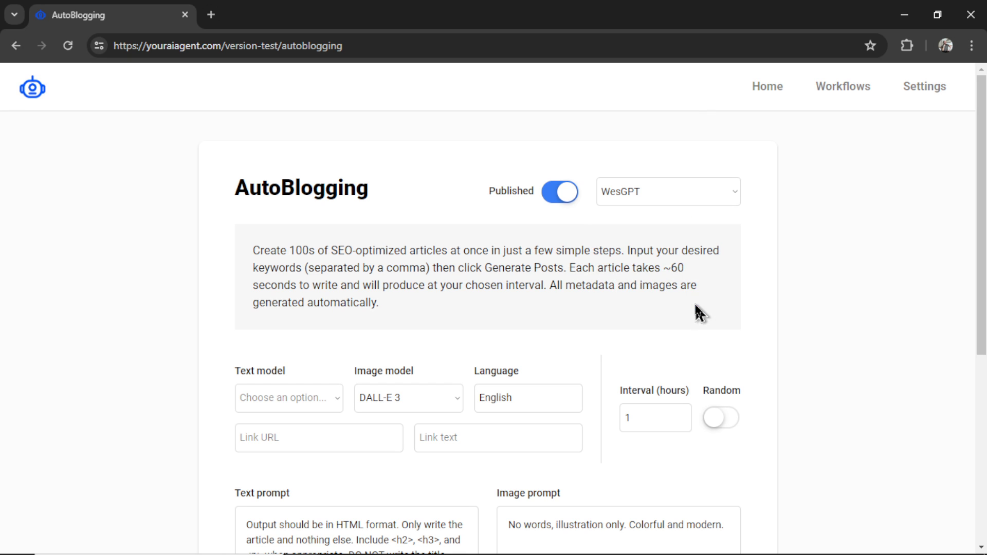
left_click(566, 191)
scroll(459, 216, "down", 2)
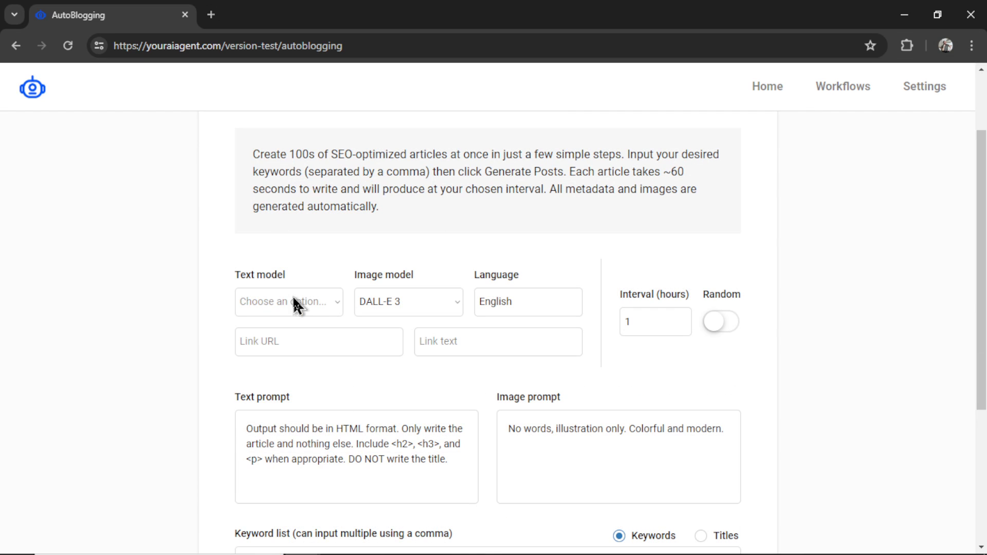
left_click(312, 305)
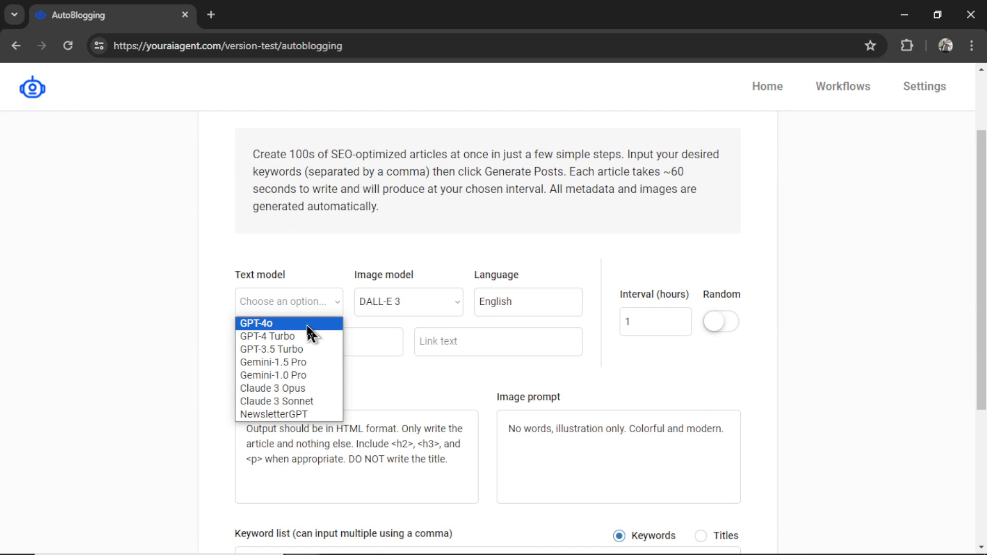
left_click(312, 324)
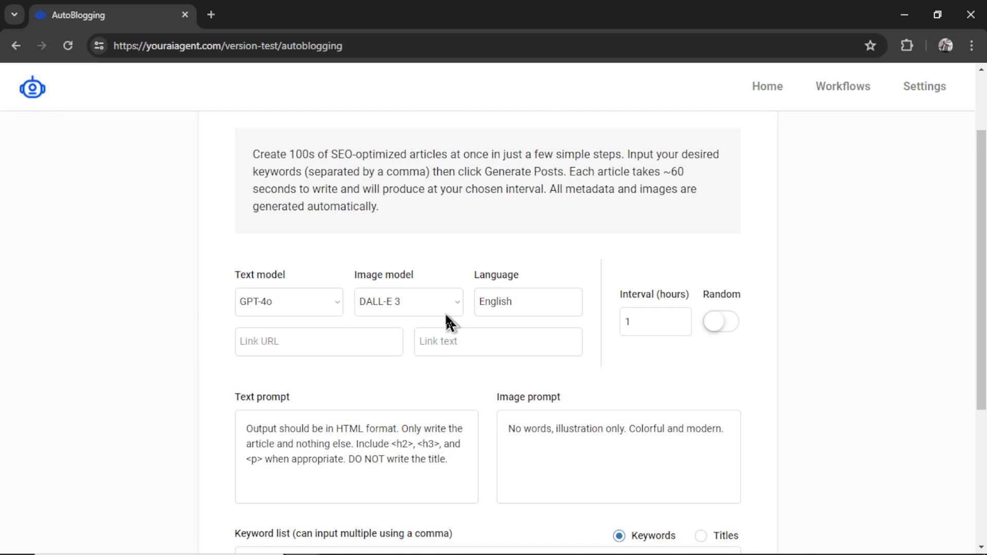
left_click(547, 303)
scroll(553, 306, "down", 1)
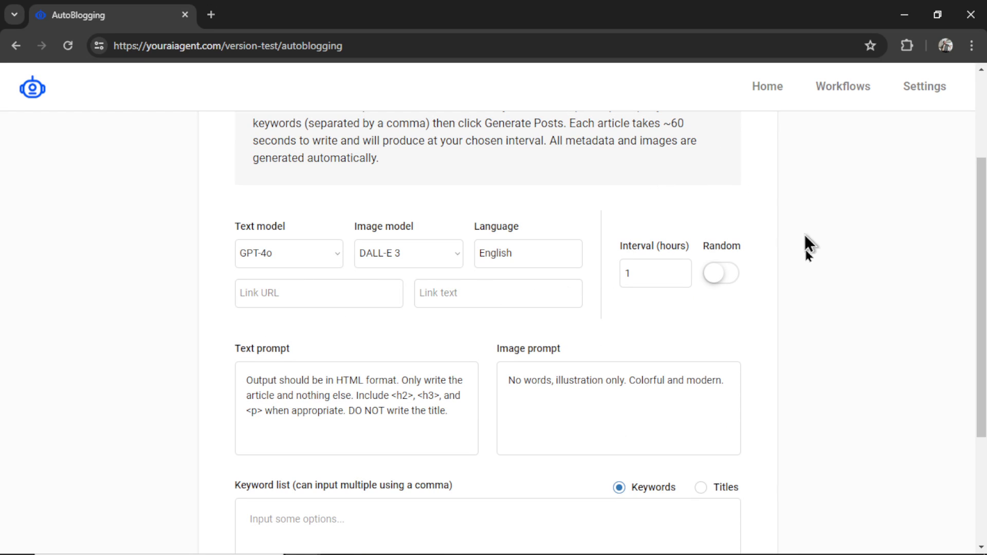
scroll(628, 346, "down", 2)
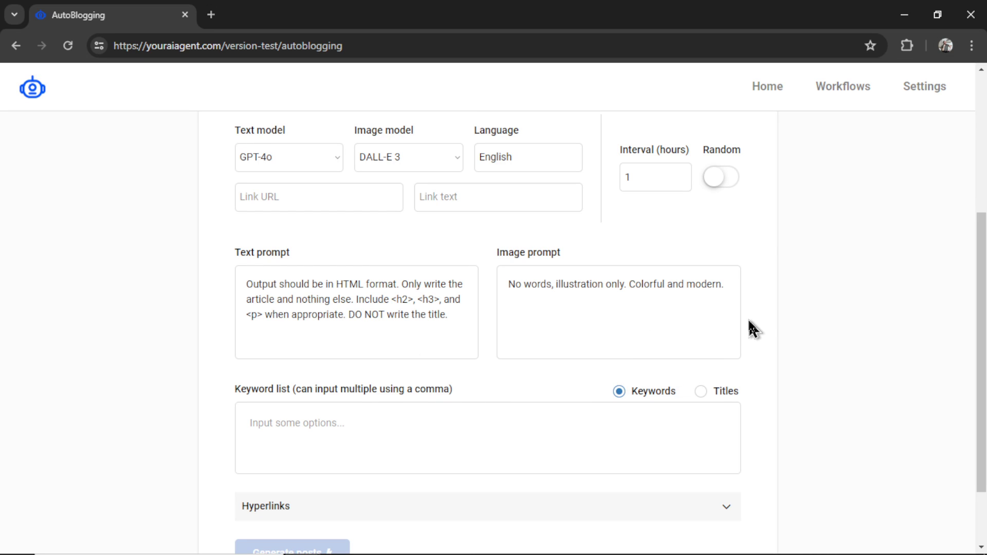
- Add 'real estate' as an AutoBlogging keyword, keeping keyword mode rather than titles
scroll(637, 360, "down", 2)
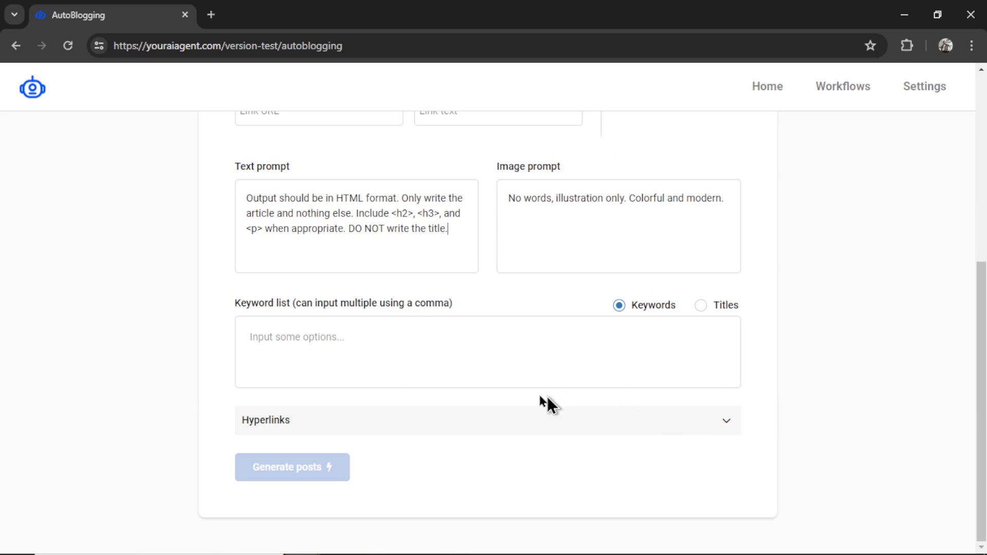
left_click(411, 350)
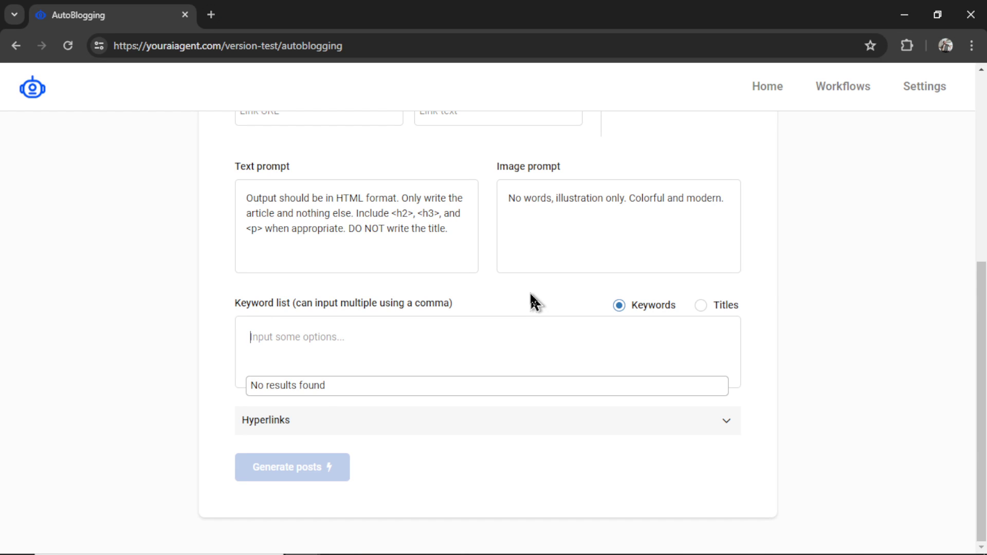
left_click(700, 306)
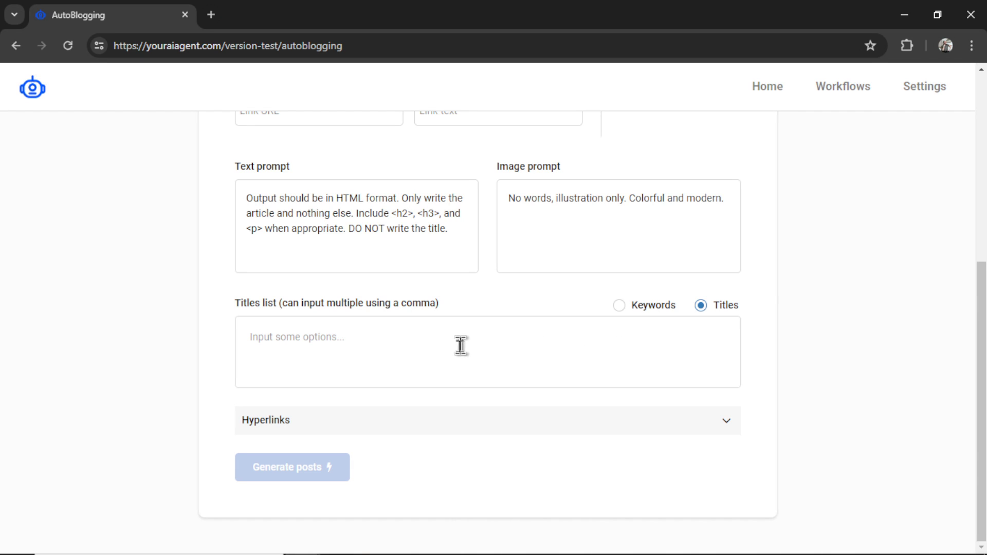
left_click(618, 307)
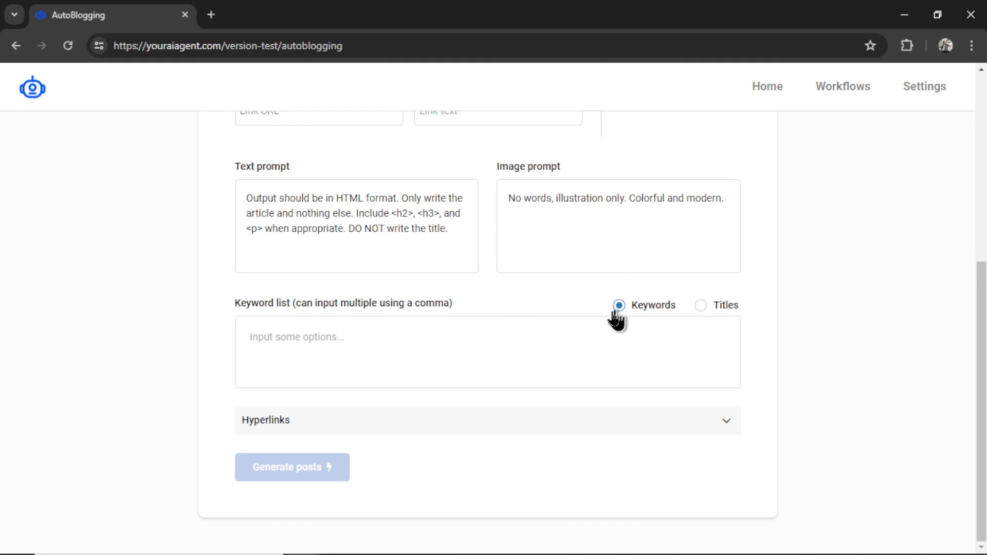
left_click(433, 345)
type("real estate")
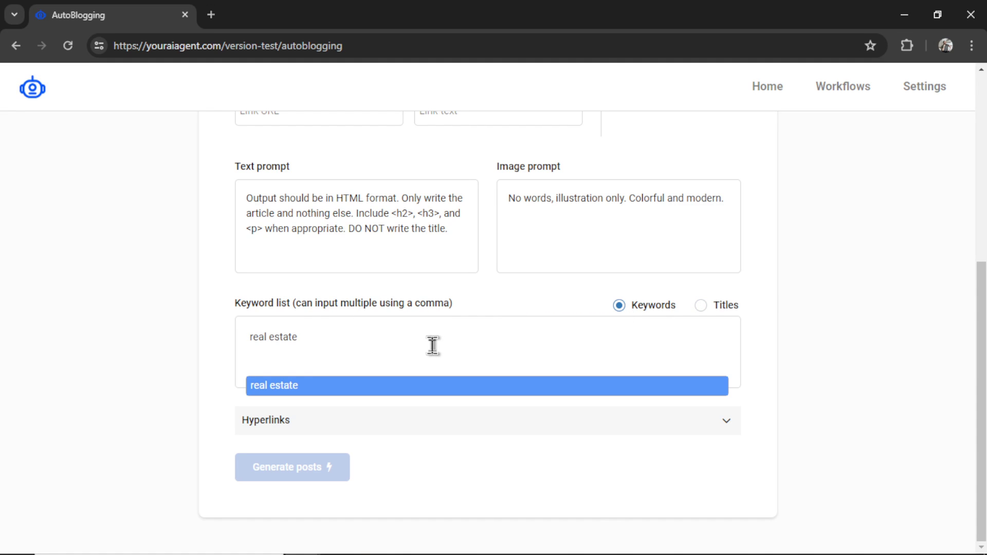
key("Return")
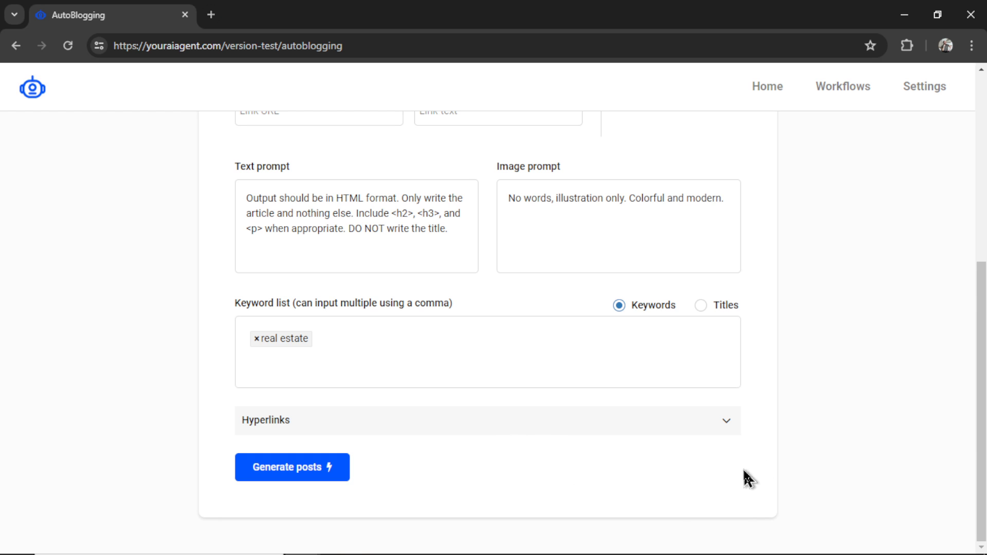
left_click(727, 426)
scroll(719, 426, "down", 3)
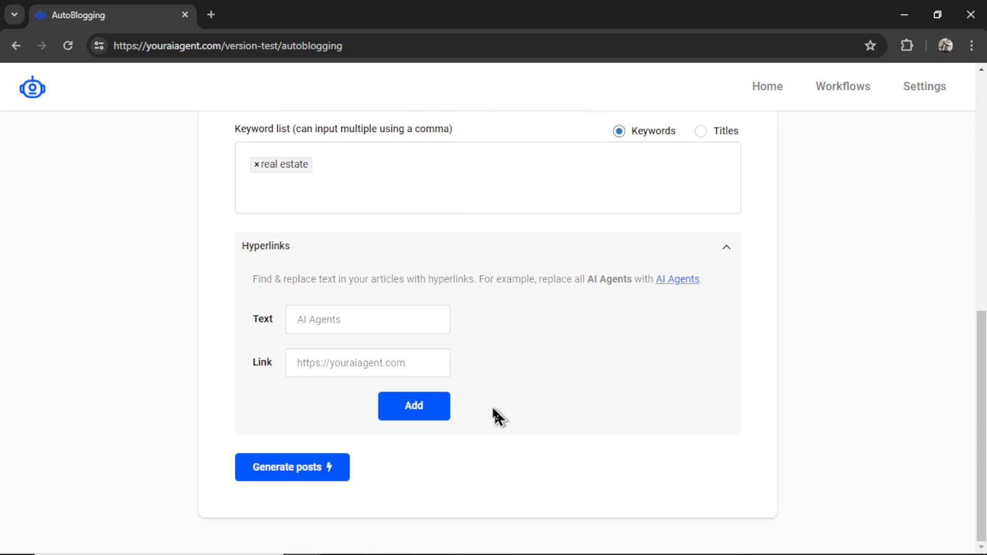
left_click(359, 325)
type("real estate")
left_click(392, 365)
type("https://realtor.ca")
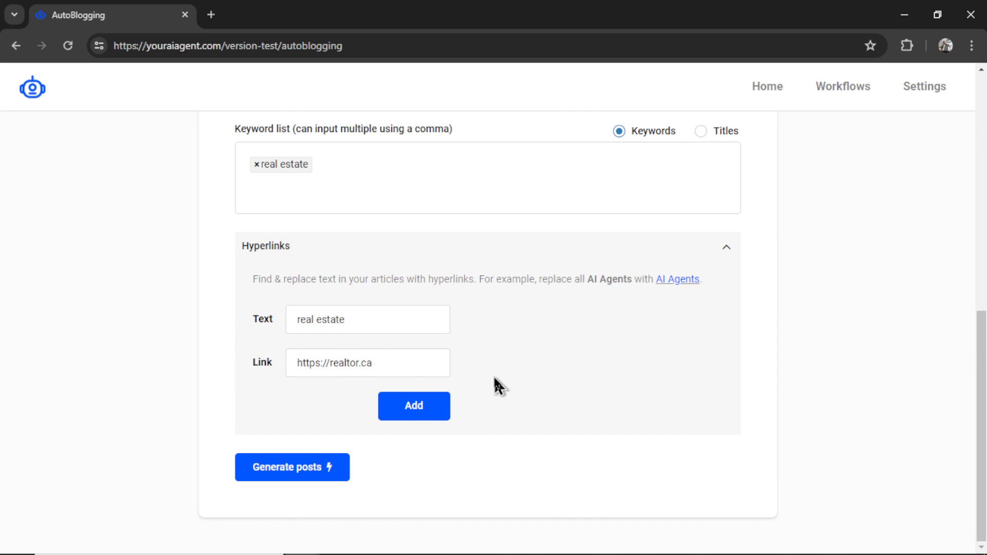
left_click(422, 409)
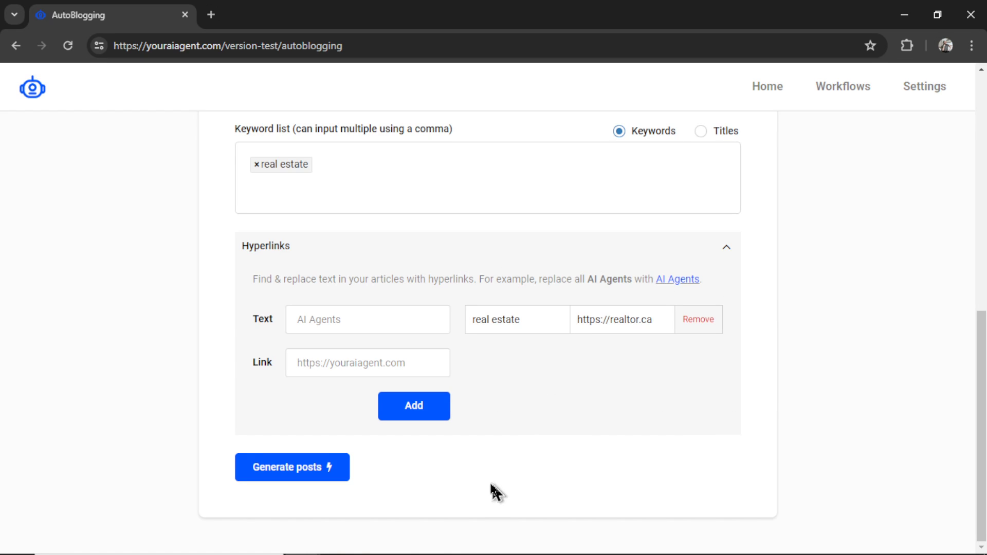
- Generate the posts, rename the new workflow to GPT-4o, and review its details
left_click(311, 477)
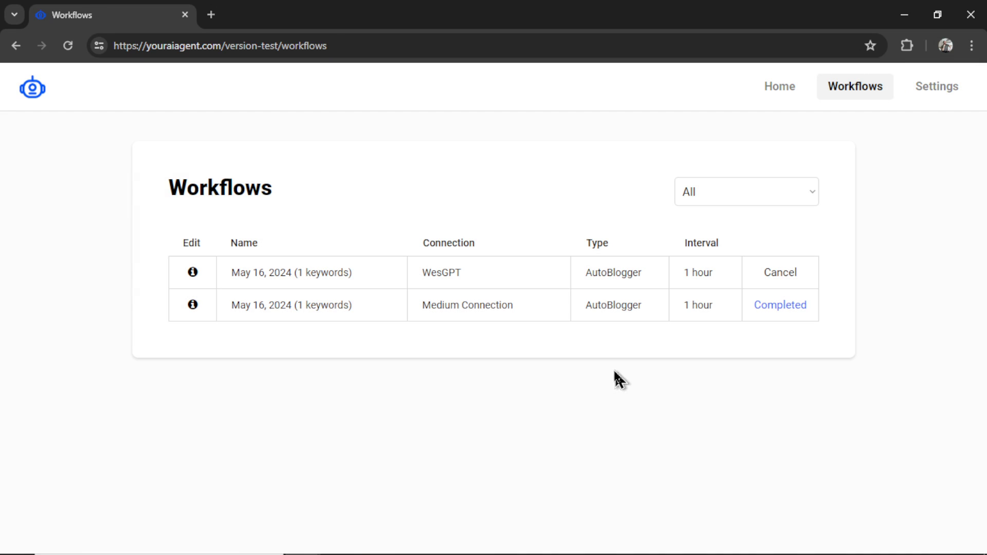
triple_click(363, 278)
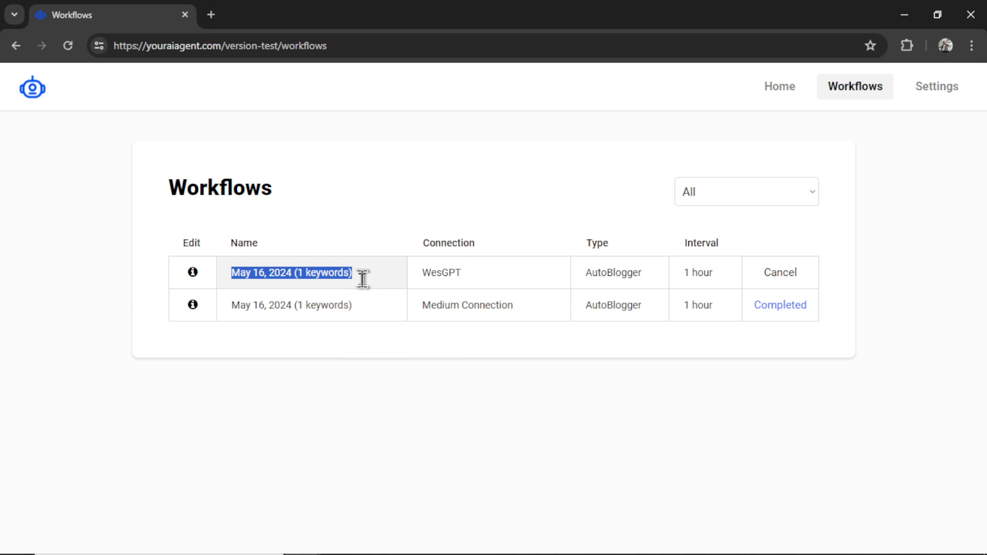
type("GPT-4o")
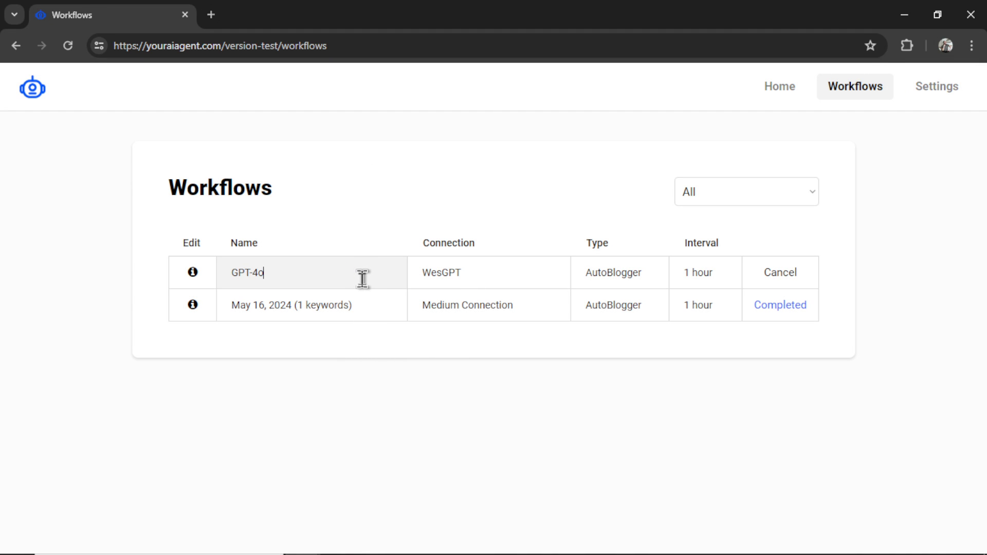
key("Return")
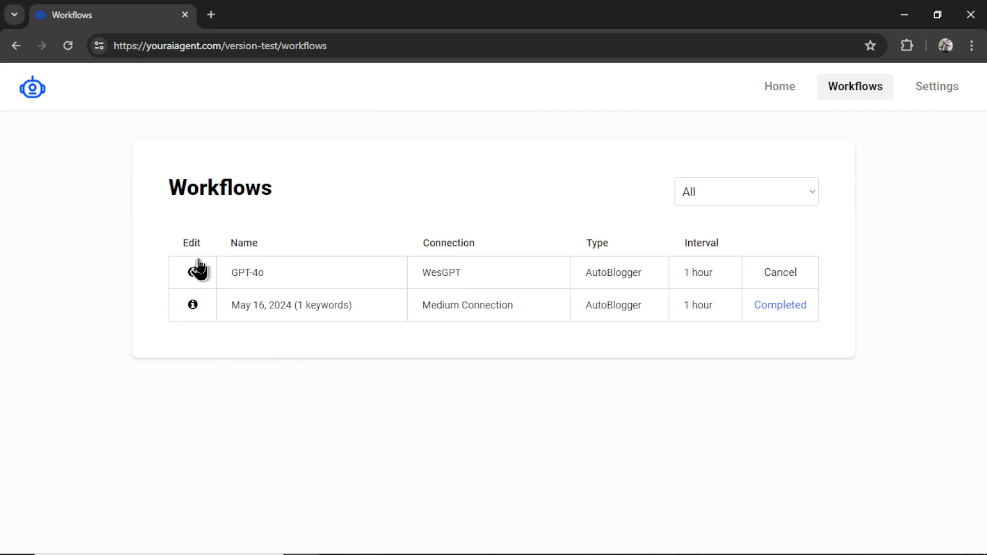
left_click(193, 273)
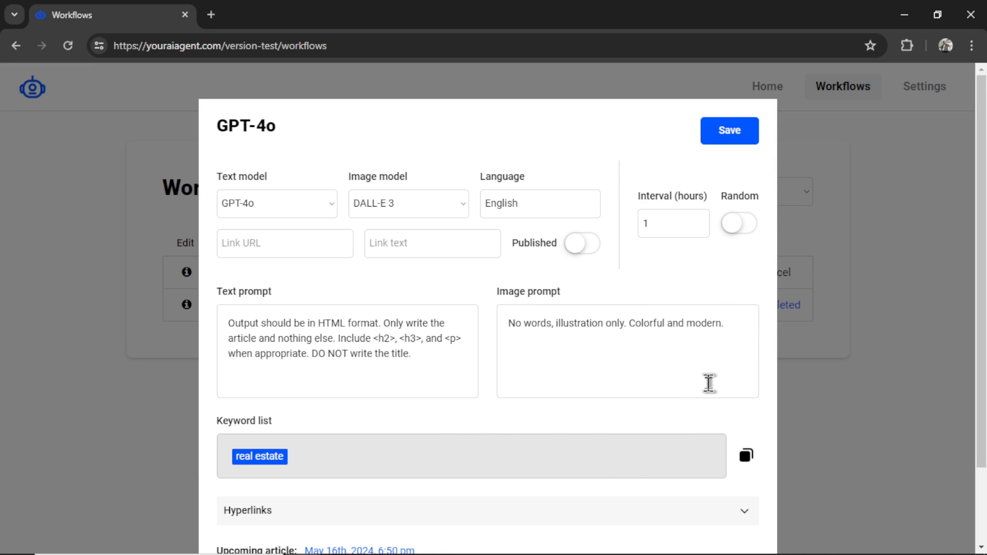
scroll(709, 381, "down", 1)
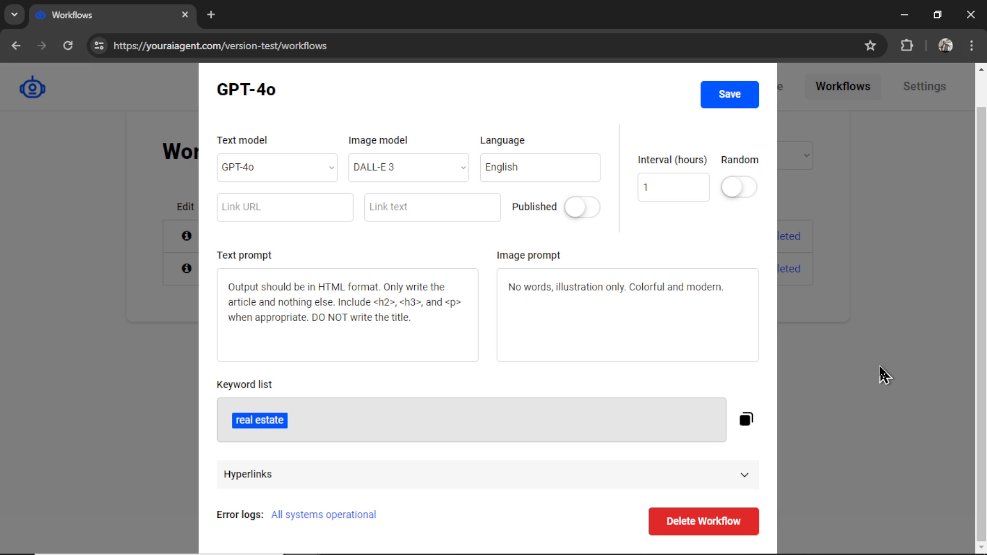
- Start a new AutoBlogging task with GPT-4 Turbo as the text model
left_click(880, 367)
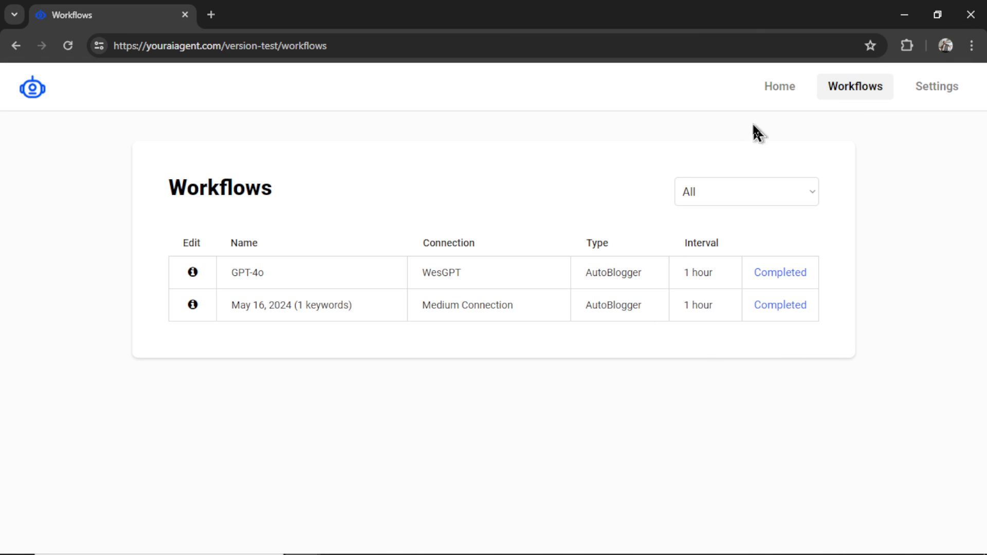
left_click(779, 88)
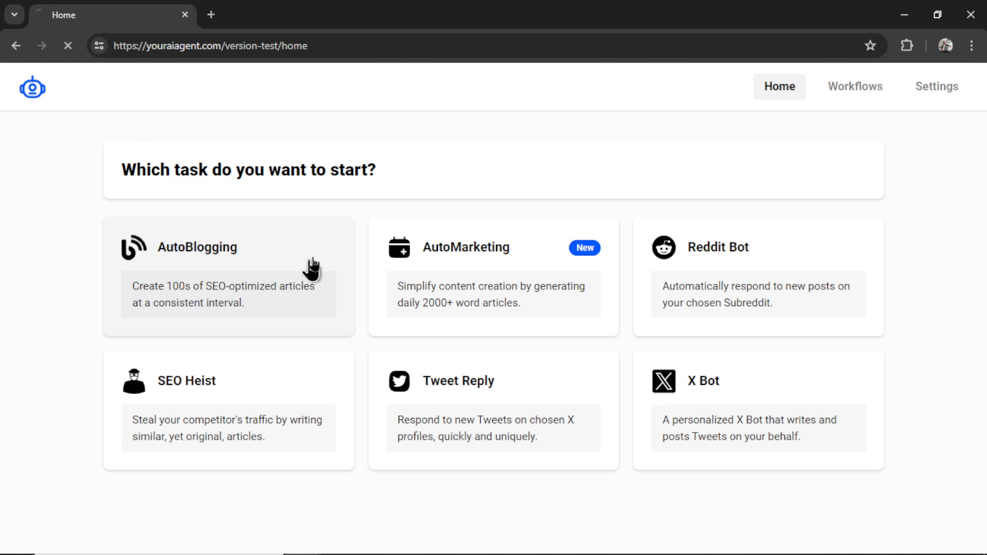
left_click(322, 260)
left_click(312, 400)
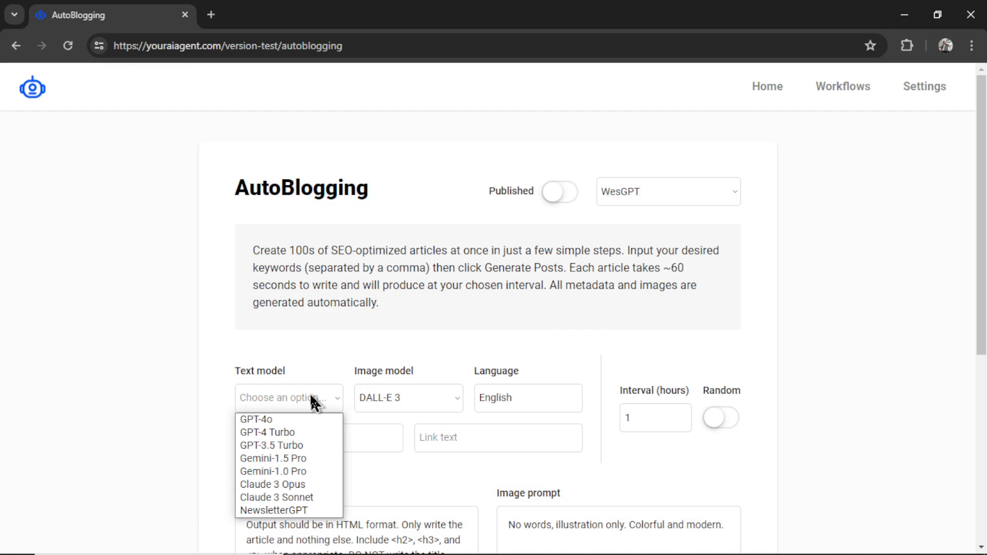
left_click(303, 433)
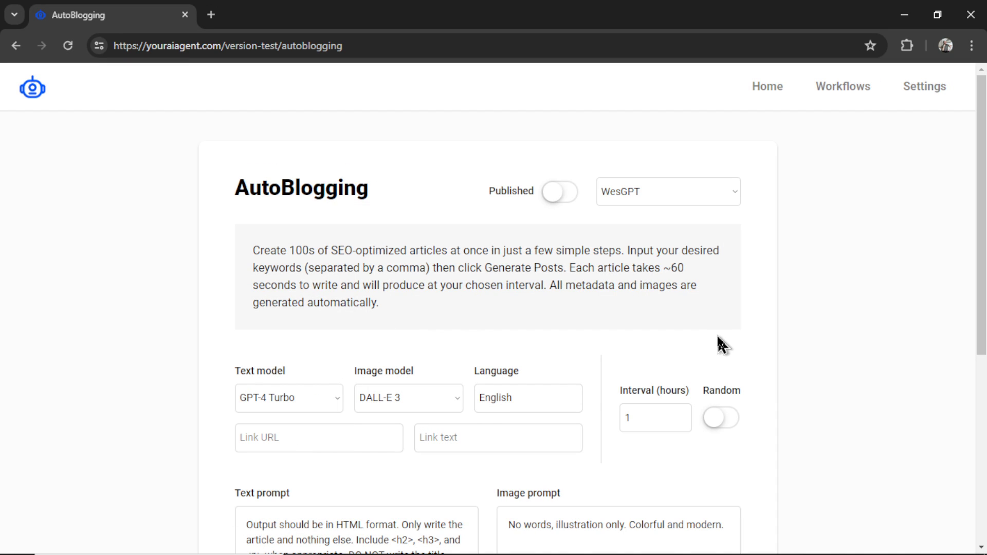
- Add 'real estate' as a keyword tag
scroll(429, 381, "down", 5)
left_click(431, 381)
type("real")
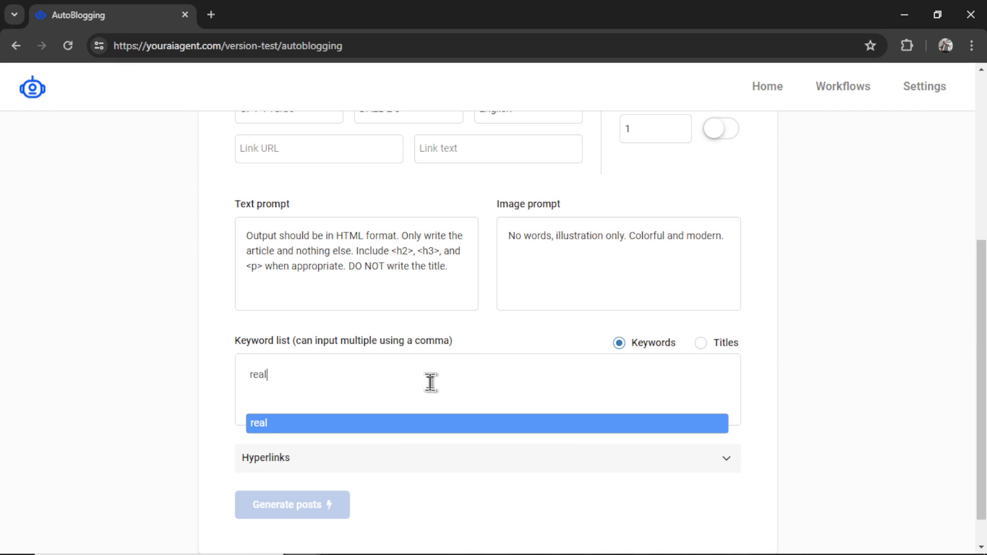
type(" esta")
type("te")
key("Return")
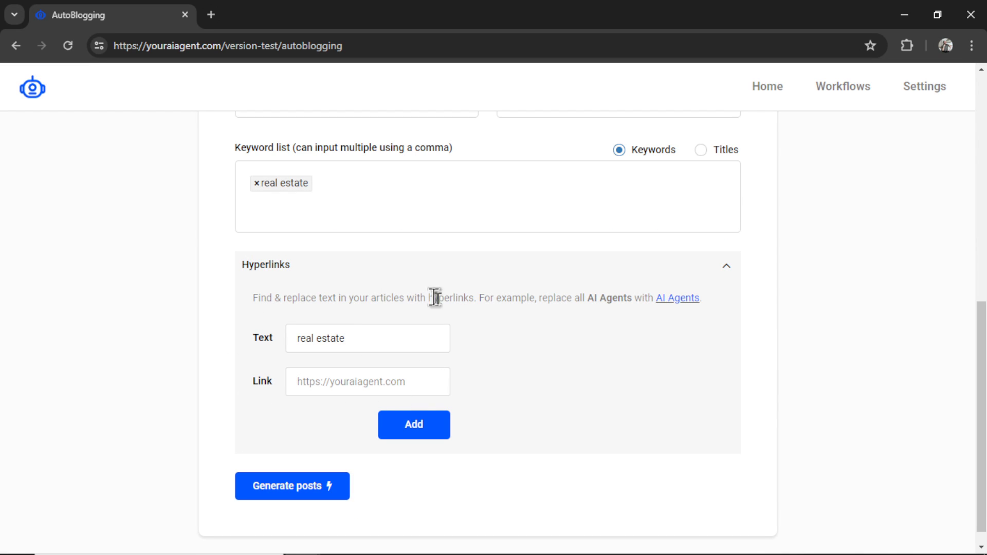
left_click(410, 381)
type("https:")
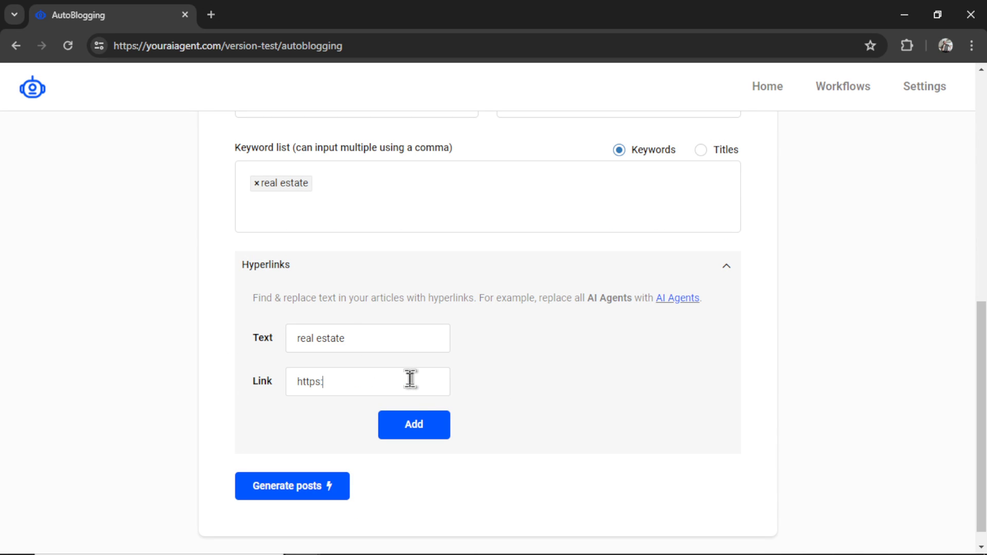
type("//realtor.ca")
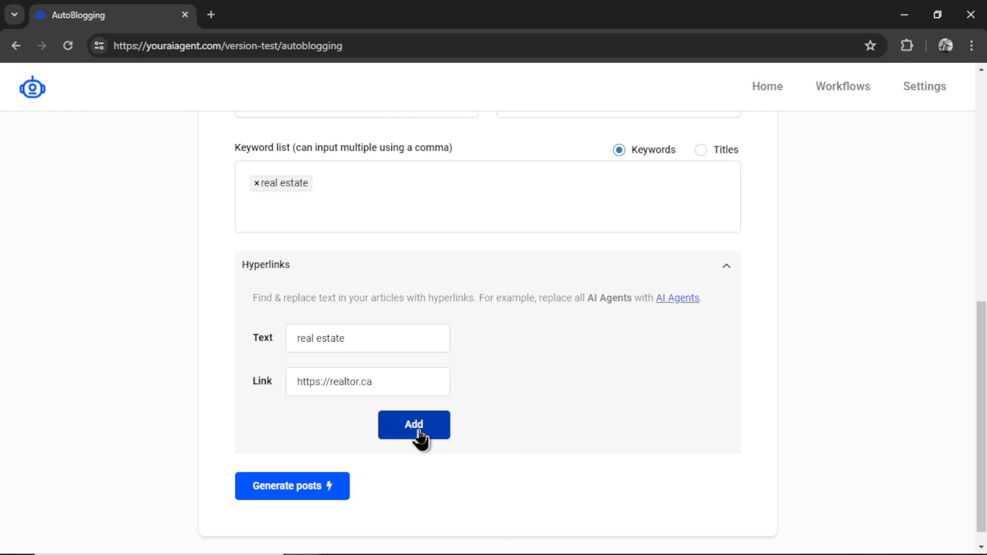
left_click(417, 436)
left_click(298, 501)
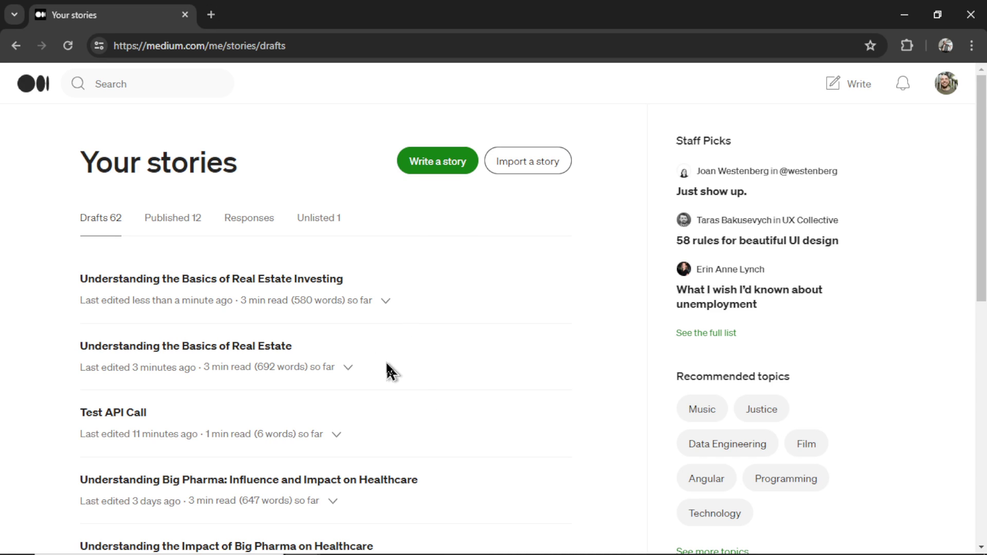
- Right-click the 'Understanding the Basics of Real Estate' draft title in Drafts
right_click(247, 347)
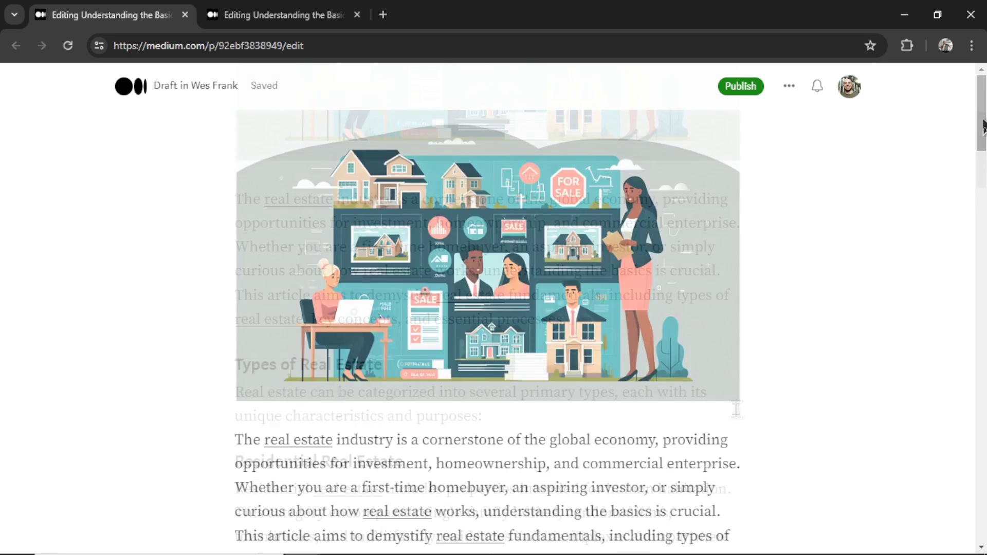
- Scroll through the first hyperlinked draft, then scroll the photo-header draft
scroll(488, 309, "down", 4)
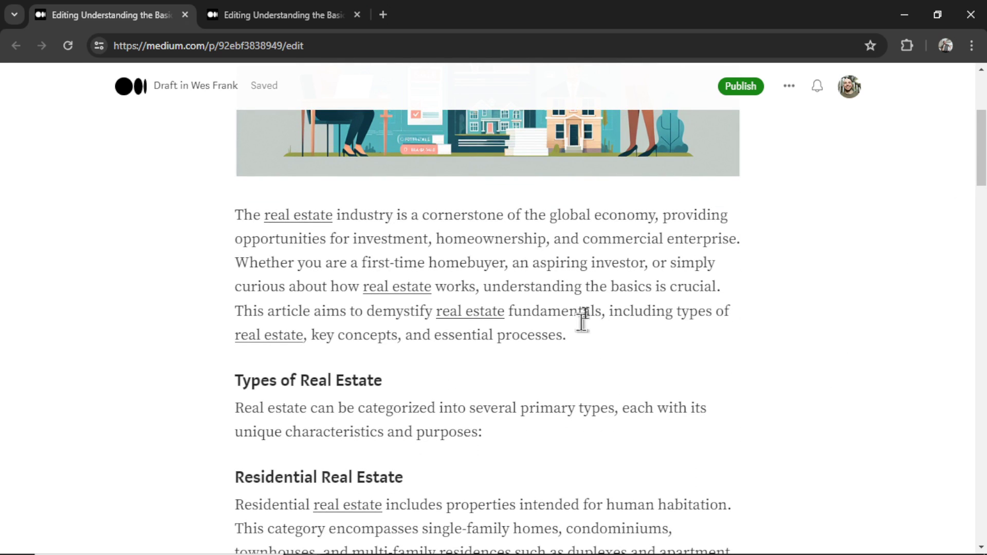
left_click_drag(982, 165, 984, 304)
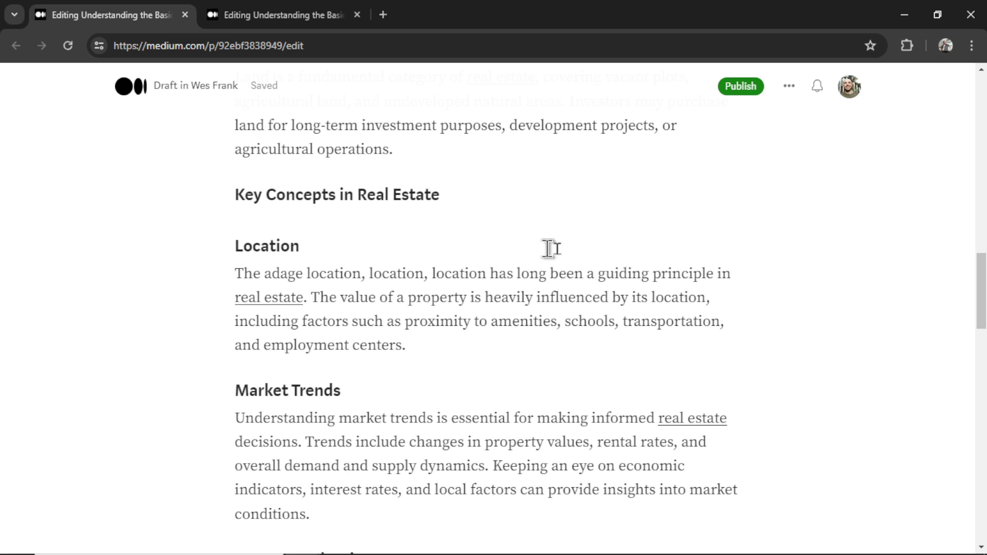
scroll(960, 293, "down", 15)
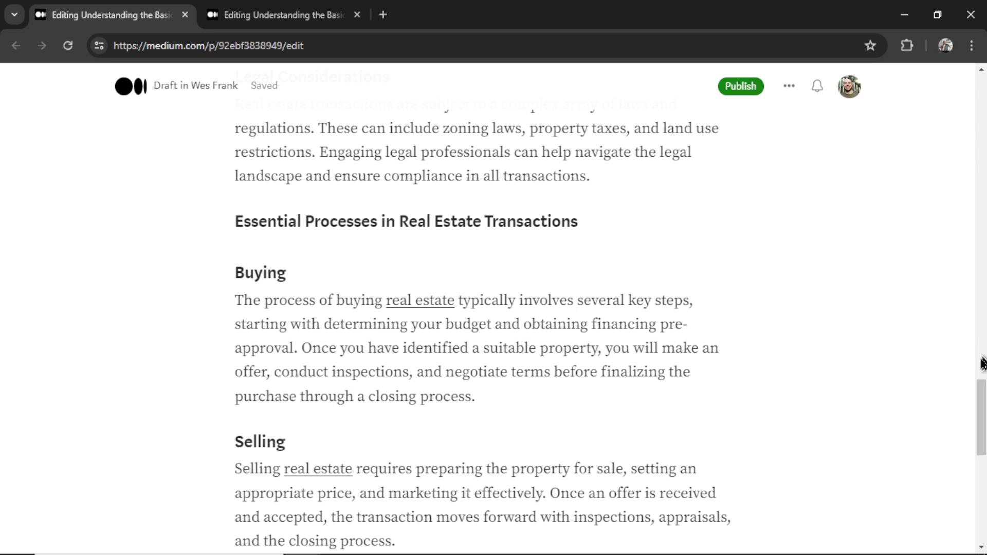
scroll(982, 372, "down", 10)
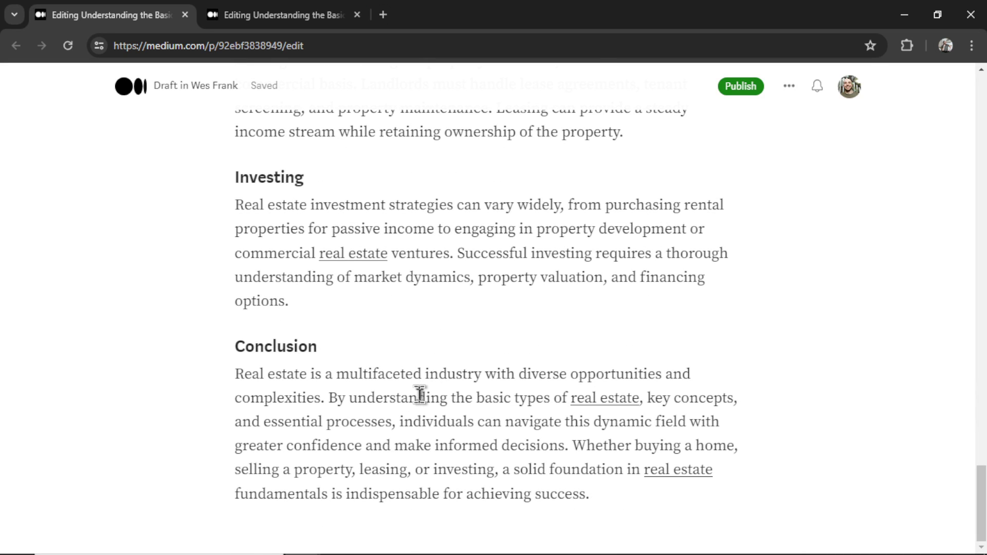
key("ctrl+Tab")
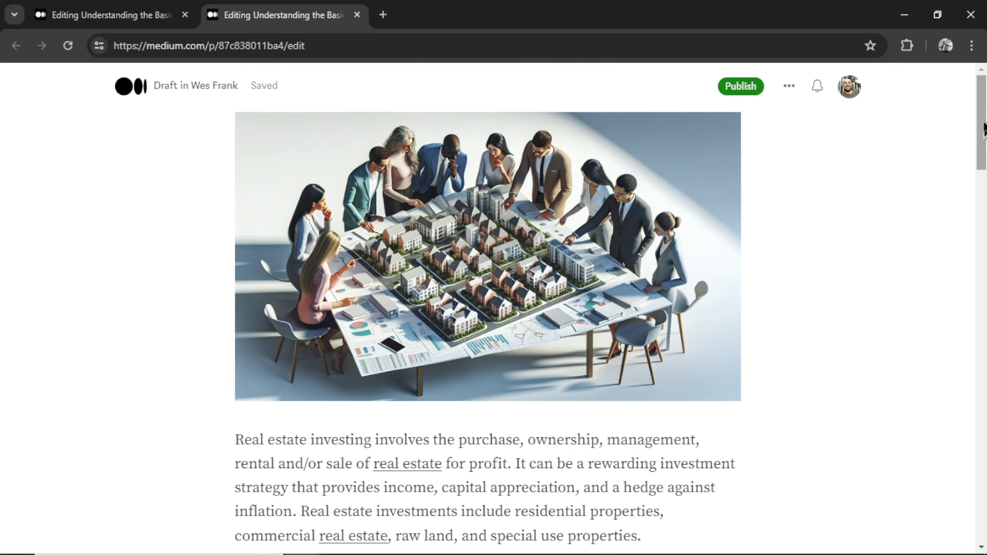
left_click_drag(983, 128, 983, 176)
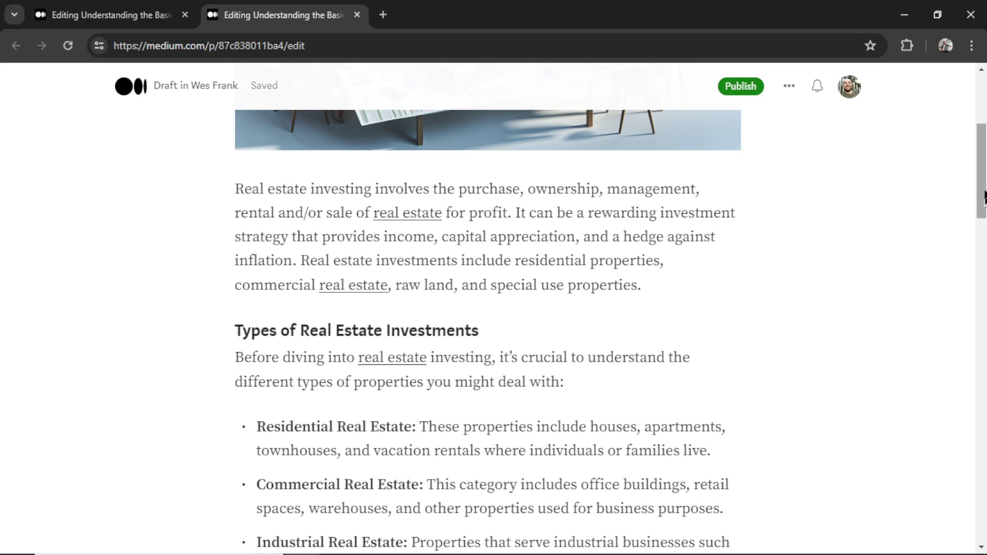
scroll(984, 197, "down", 3)
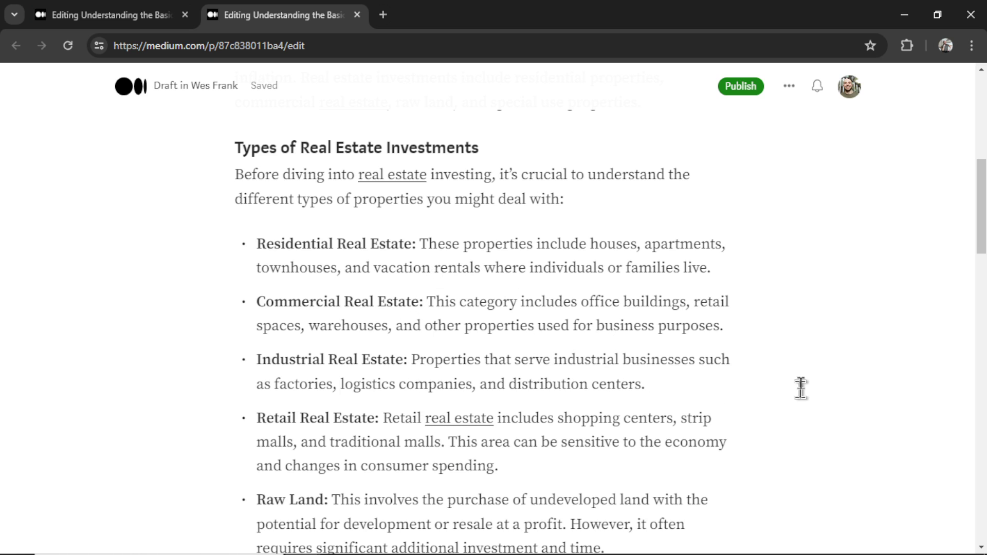
- Compare against the other draft, then read further down the photo-header draft
key("ctrl+shift+Tab")
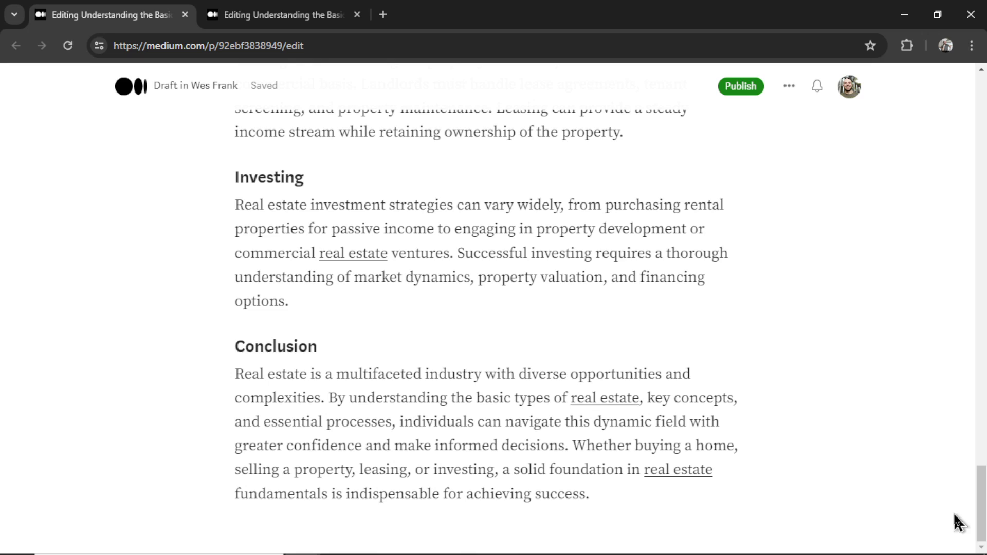
left_click_drag(980, 527, 979, 339)
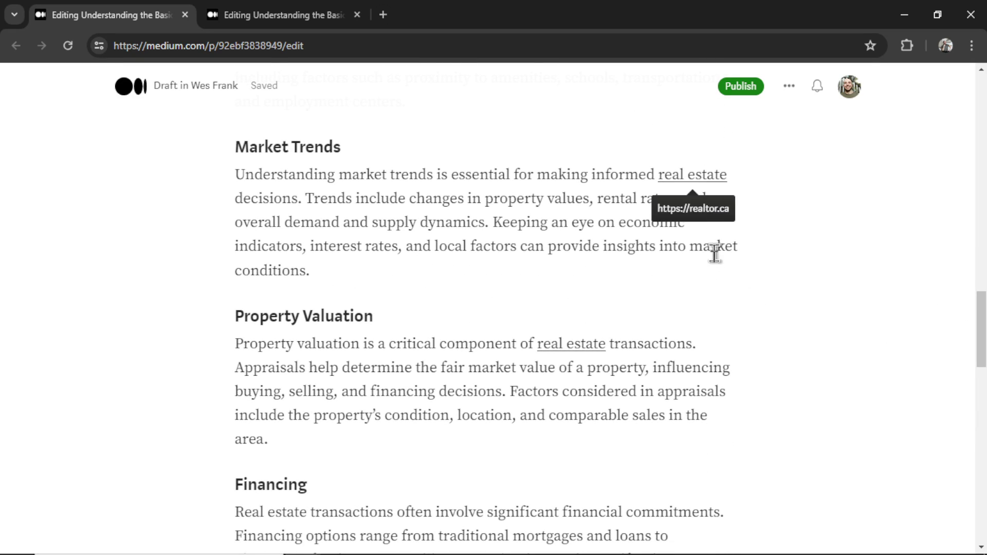
key("ctrl+Tab")
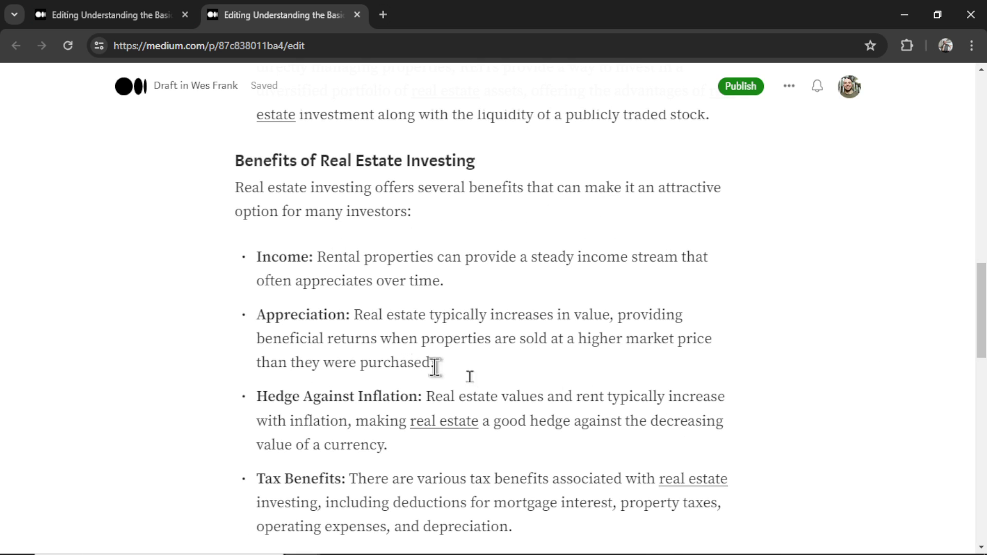
left_click_drag(983, 315, 982, 368)
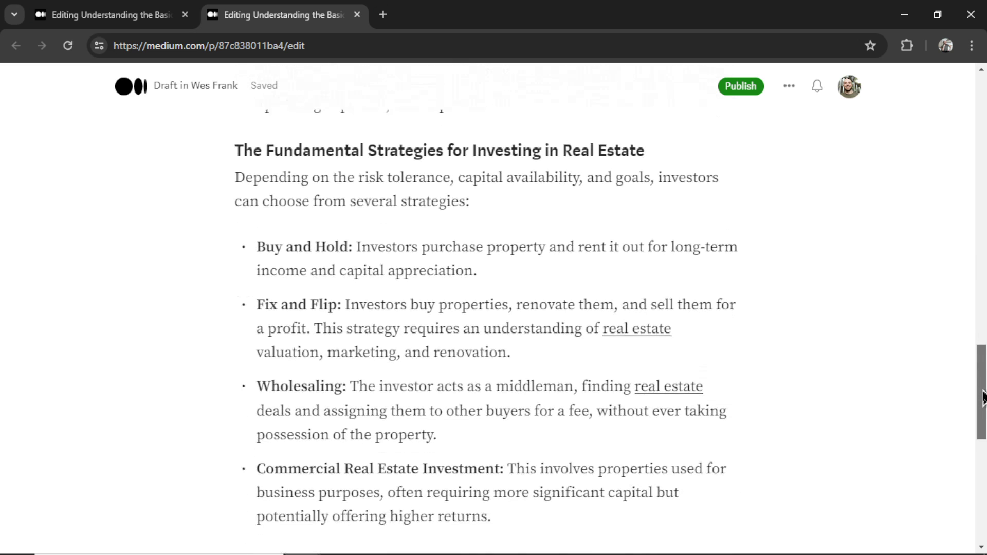
left_click_drag(982, 400, 984, 514)
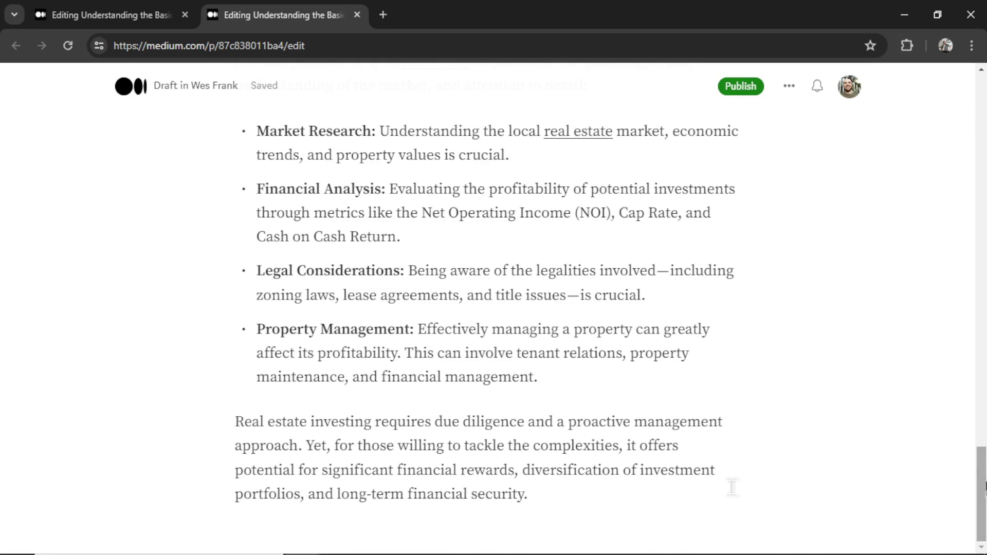
scroll(986, 506, "up", 1)
left_click_drag(985, 506, 979, 263)
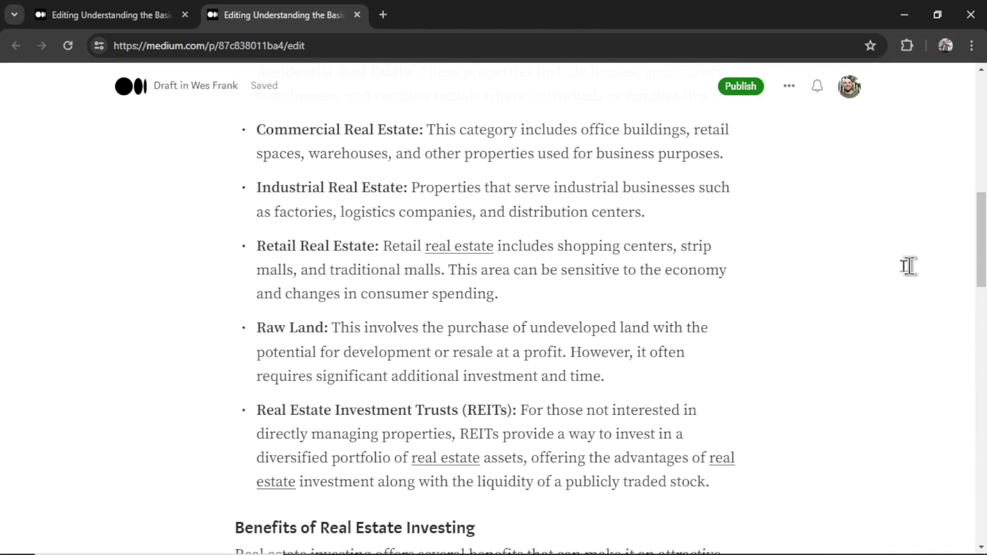
- Scroll through the cartoon-illustrated draft, then return to the photo-header draft's top
left_click(154, 16)
scroll(483, 308, "up", 5)
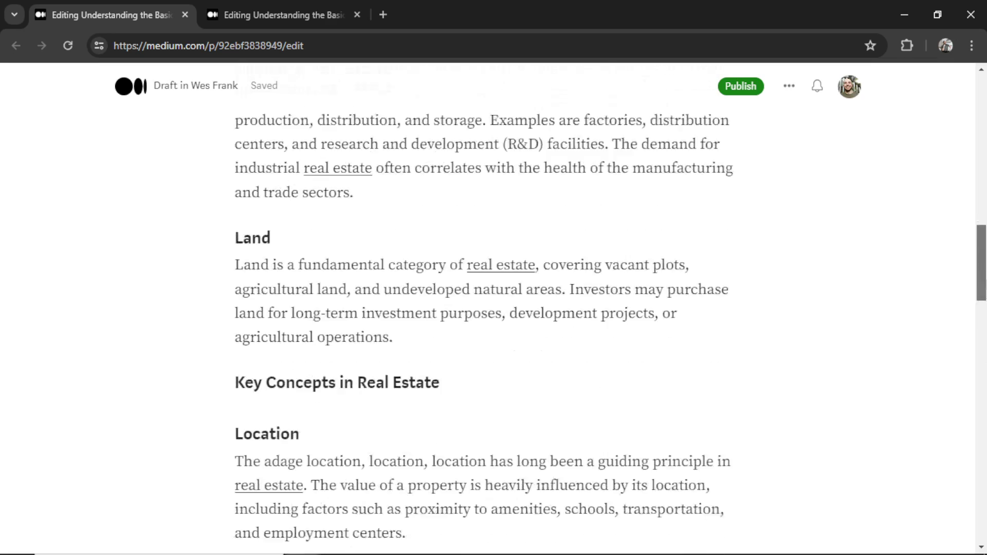
scroll(483, 308, "down", 15)
scroll(483, 308, "down", 12)
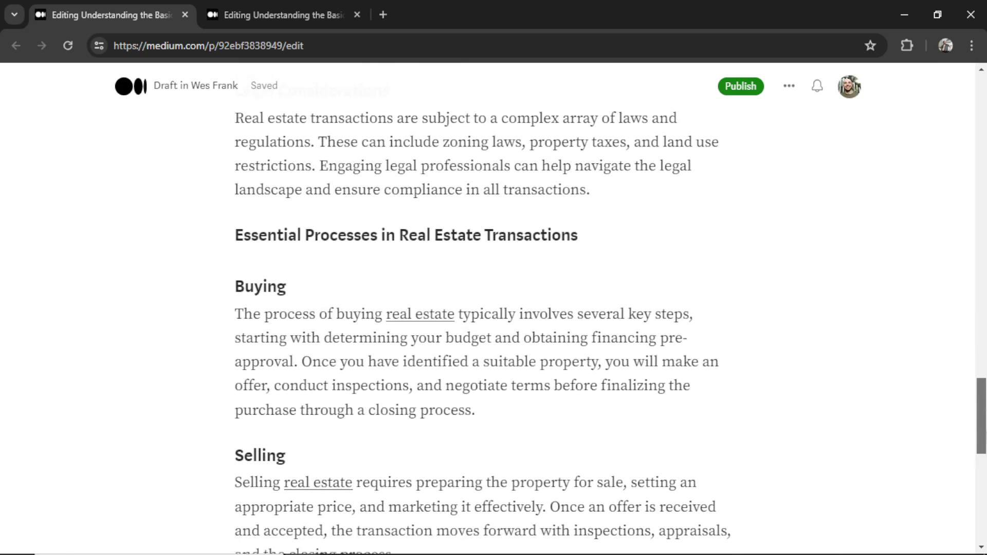
scroll(483, 308, "down", 3)
key("ctrl+Tab")
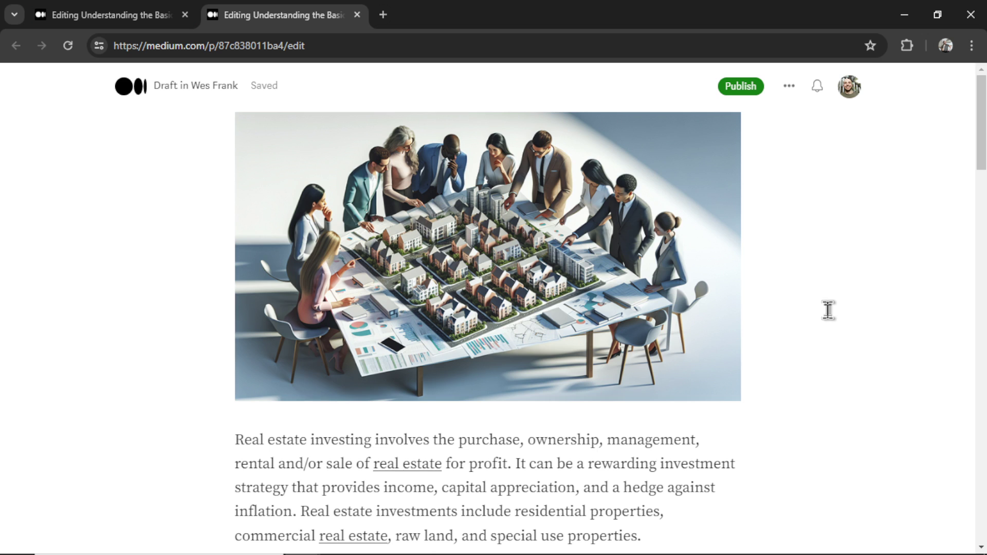
- Select the model-city header photo while flipping between the cartoon and photo draft tabs
left_click(580, 310)
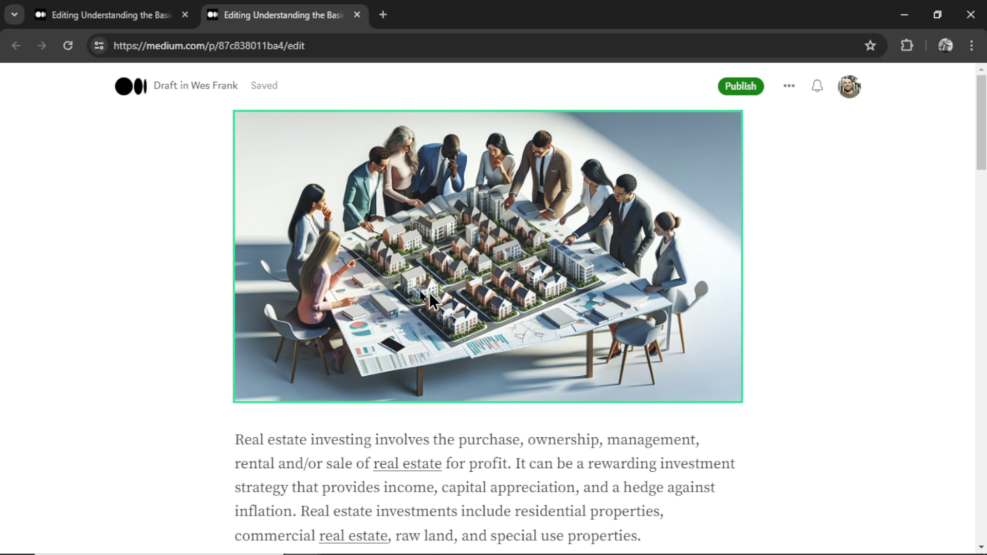
left_click(110, 14)
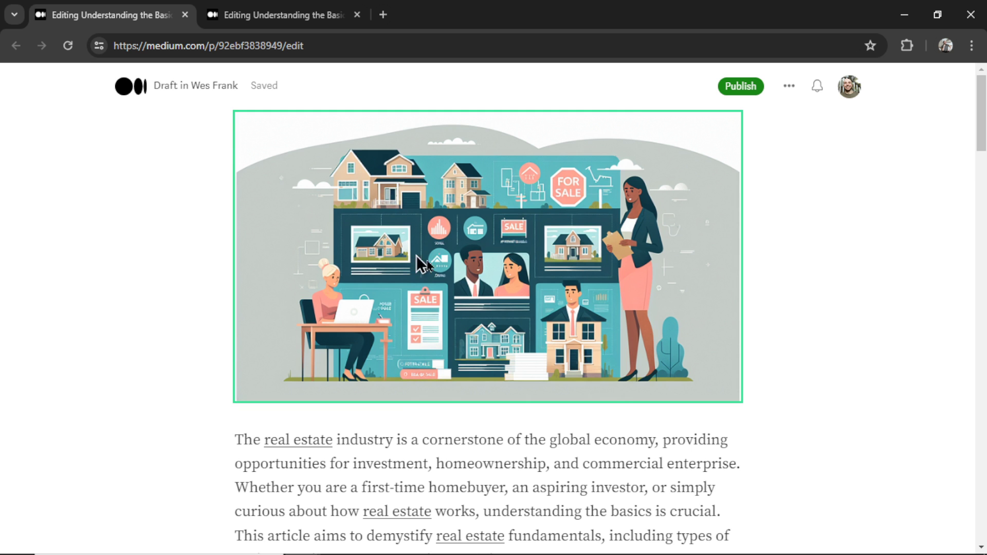
left_click(248, 13)
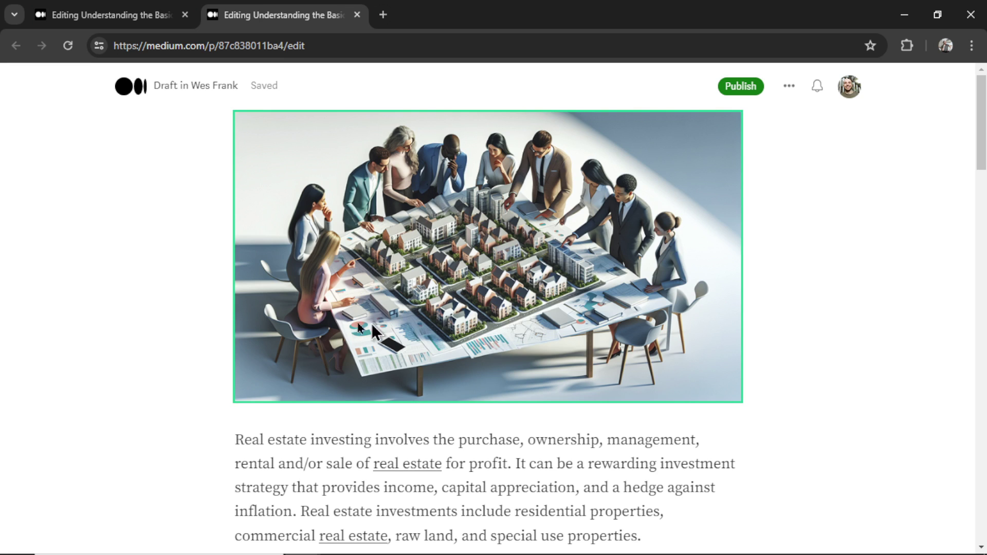
left_click(219, 303)
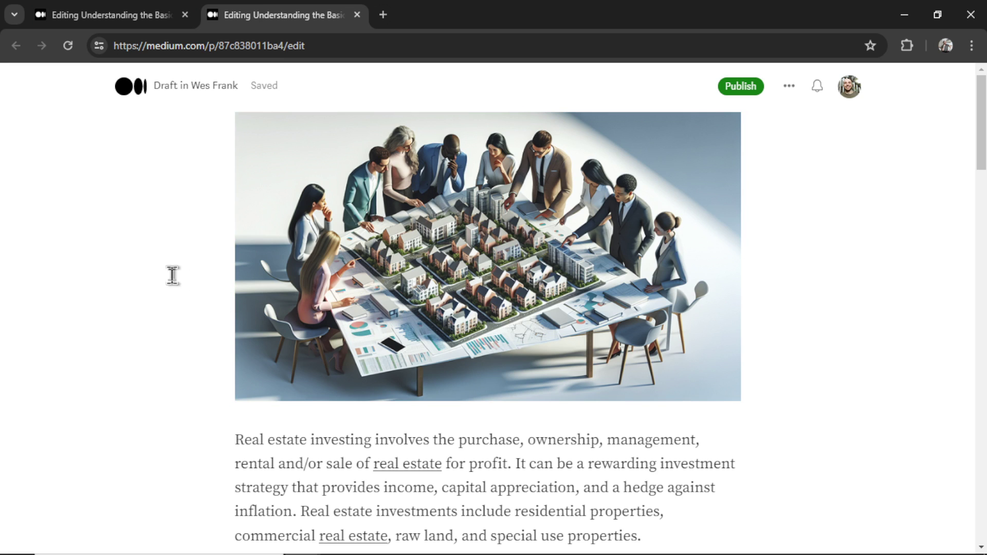
left_click(136, 16)
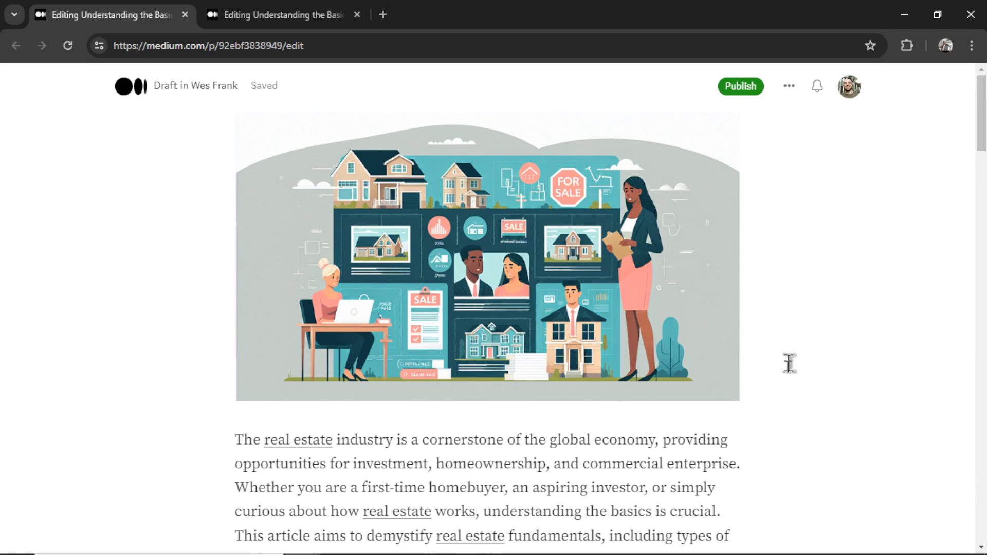
left_click(293, 16)
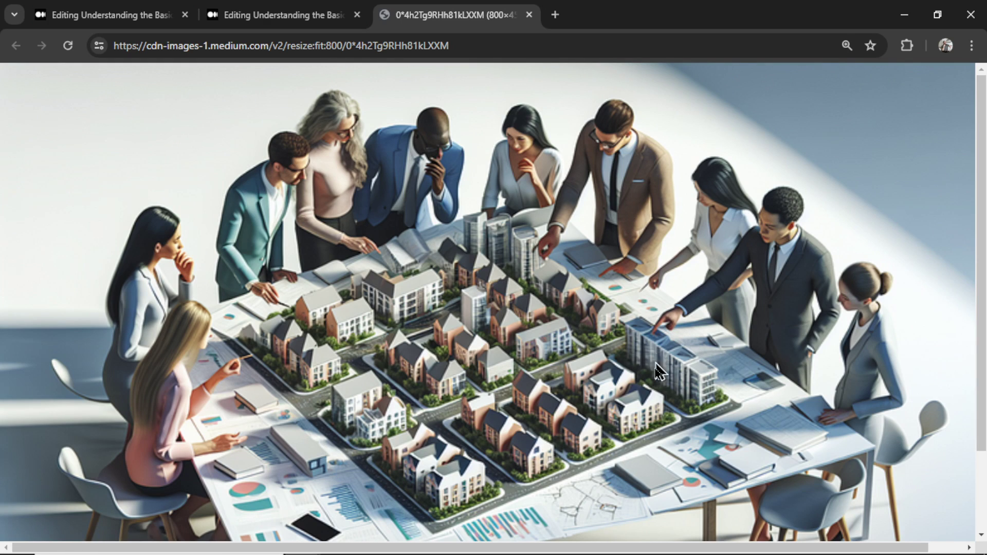
- Scroll down to see the whole cartoon for-sale housing illustration in its own tab
scroll(437, 471, "down", 1)
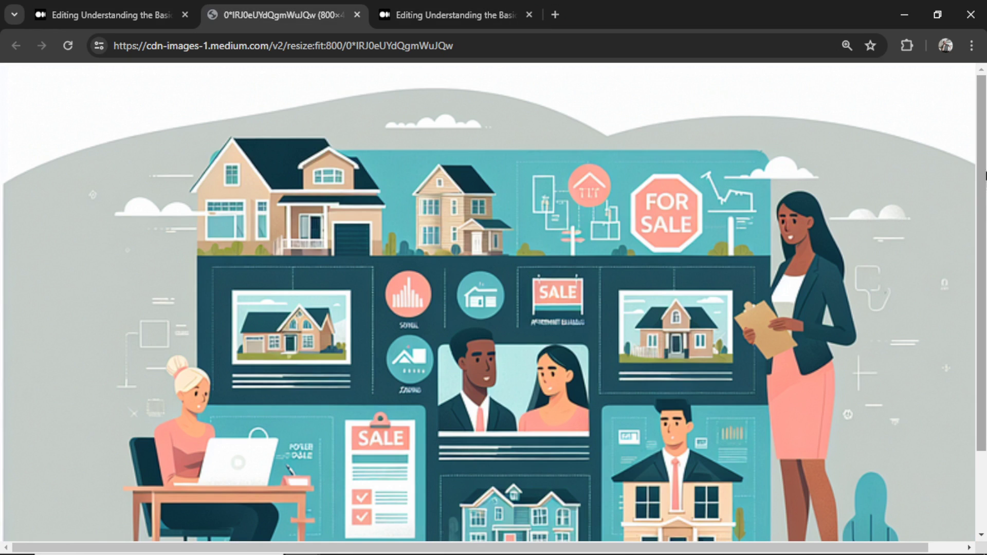
scroll(493, 308, "down", 3)
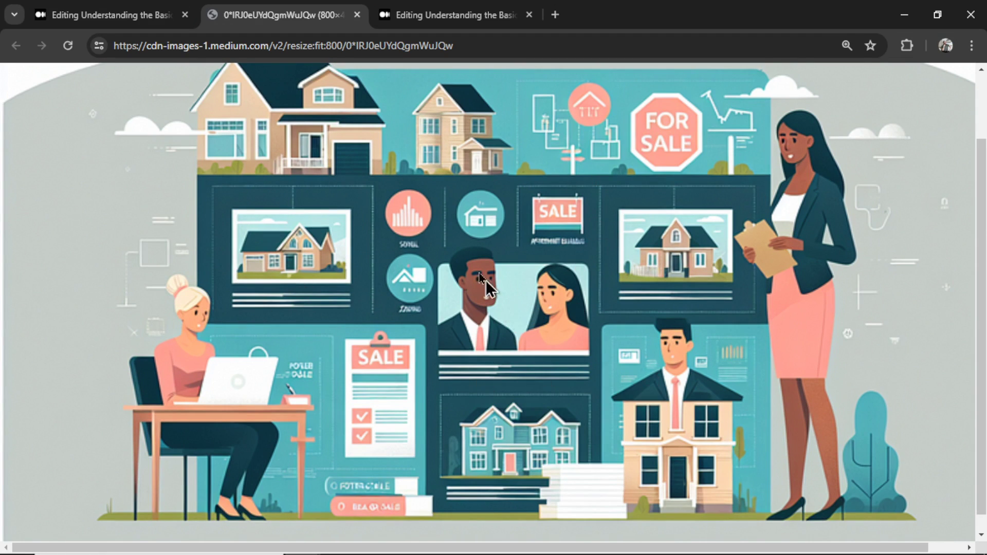
- Close the image tab and scroll the cartoon draft's introduction and Types of Real Estate section
key("ctrl+w")
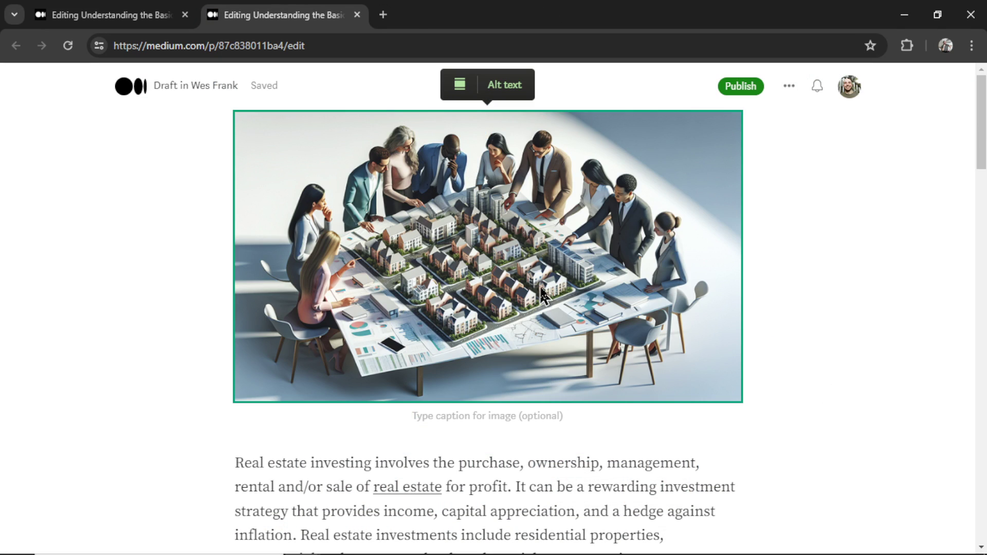
key("Down")
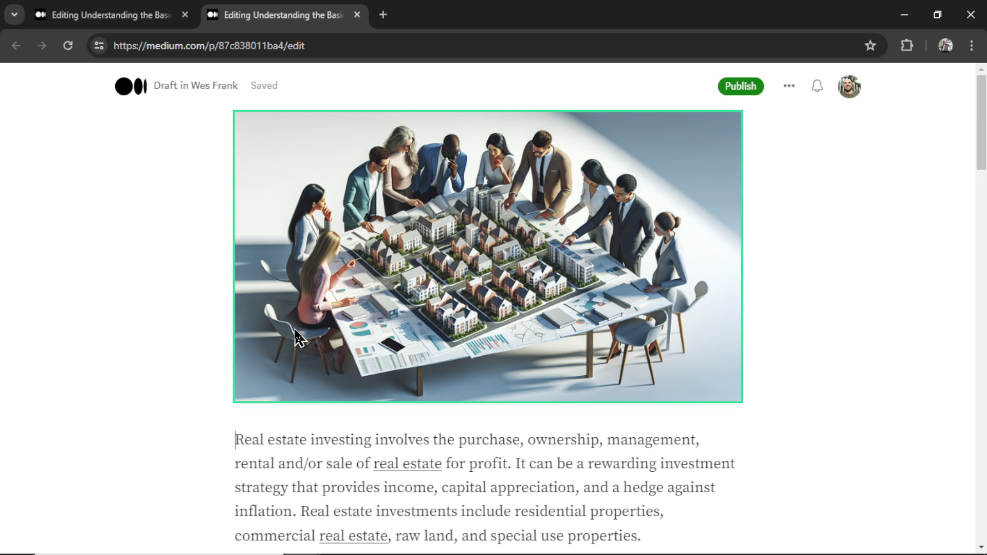
left_click(145, 14)
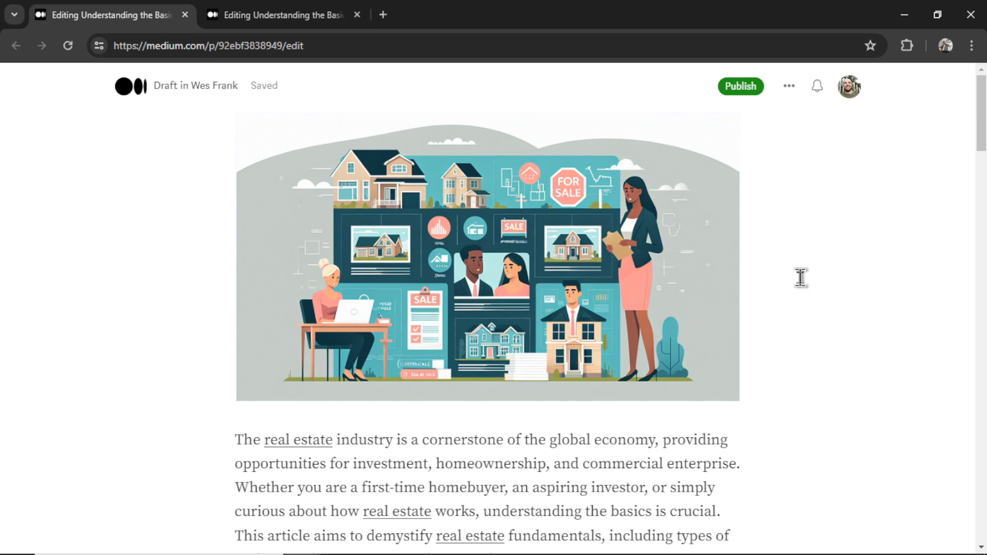
scroll(800, 277, "down", 3)
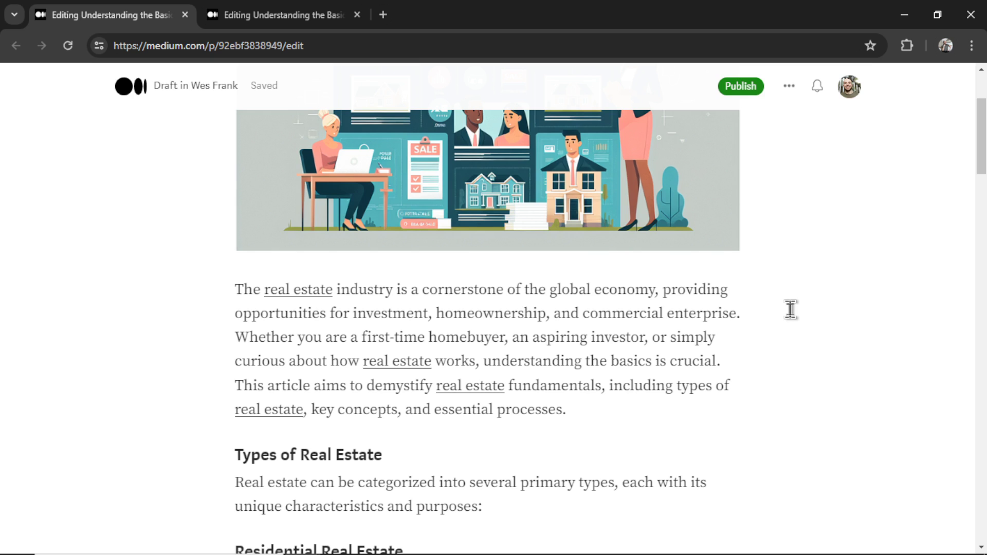
scroll(790, 309, "down", 1)
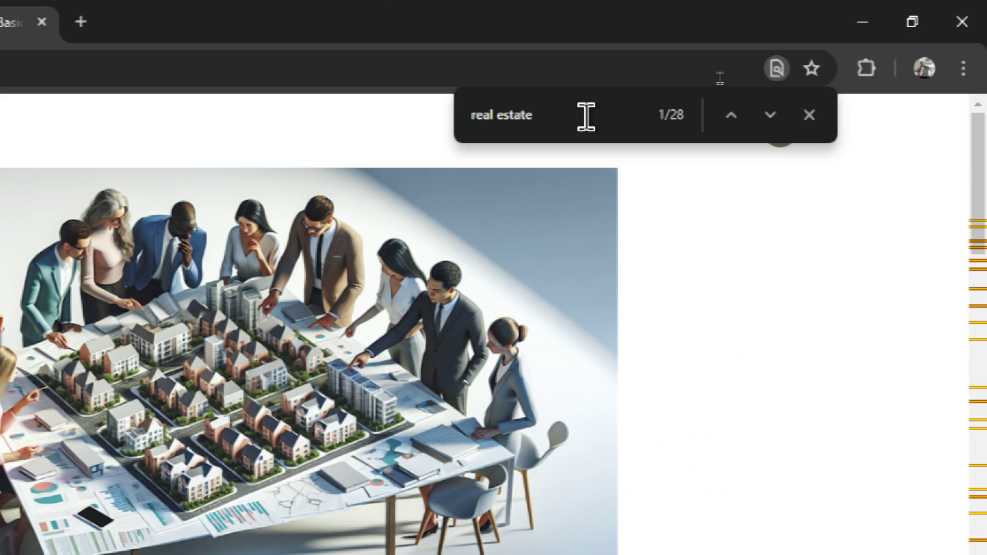
- Close the 'real estate' search (28 matches) in each draft and scroll both drafts
key("Escape")
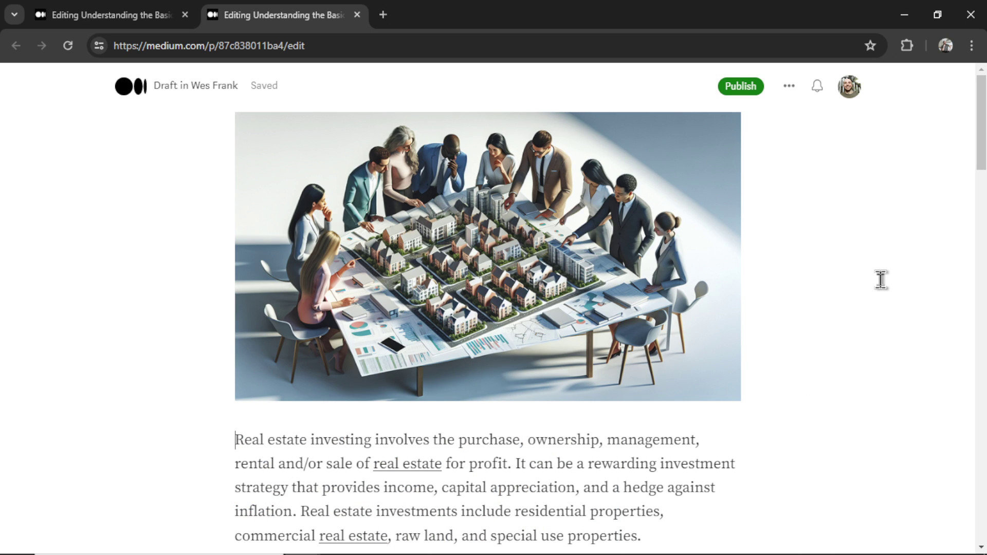
left_click_drag(982, 137, 982, 183)
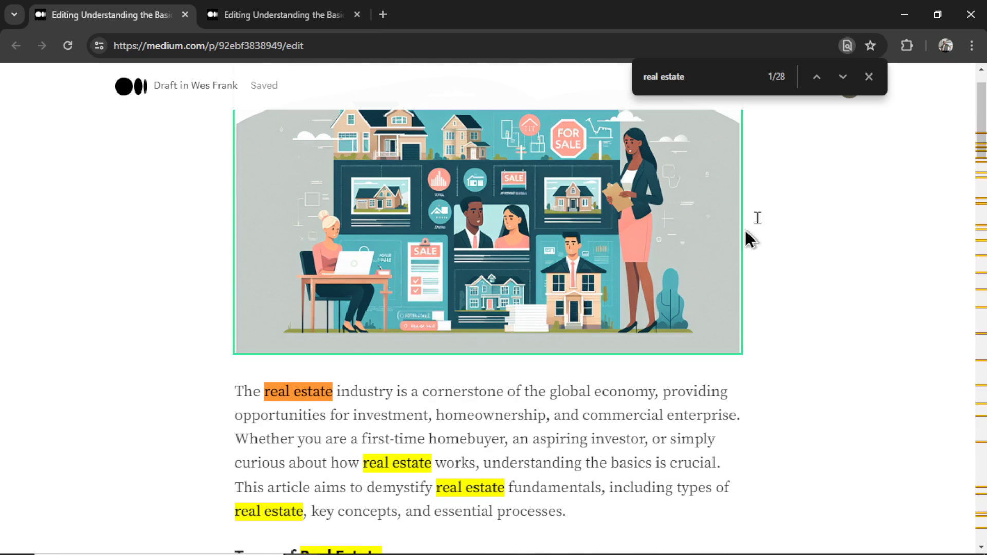
left_click(110, 15)
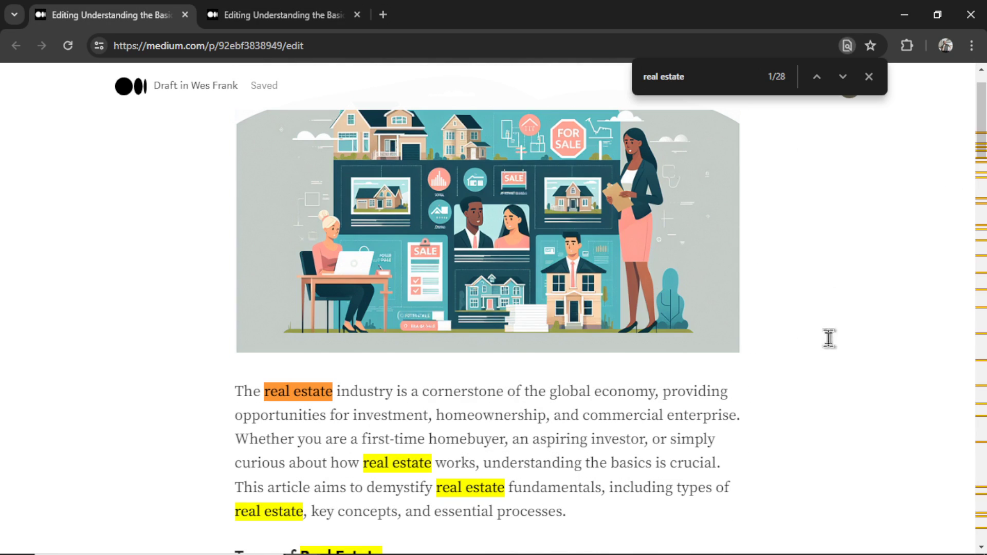
left_click(869, 77)
left_click_drag(983, 134, 983, 316)
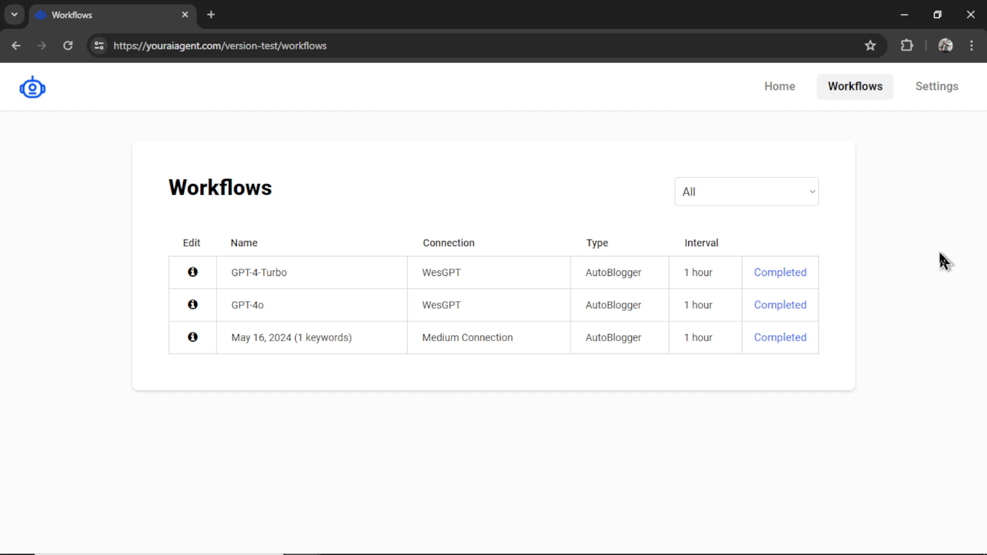